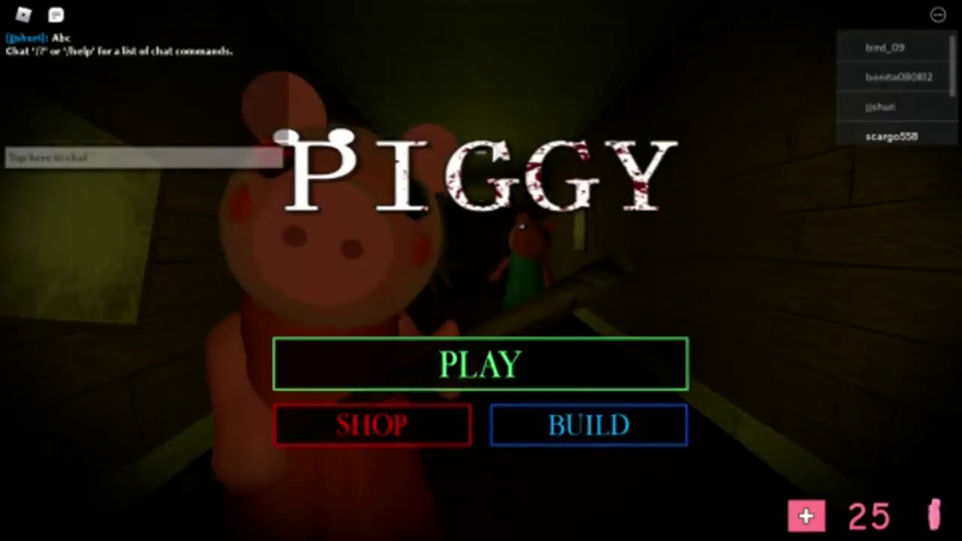
Join your own Piggy build server, checking YouTube Studio in Chrome before returning.
click(586, 425)
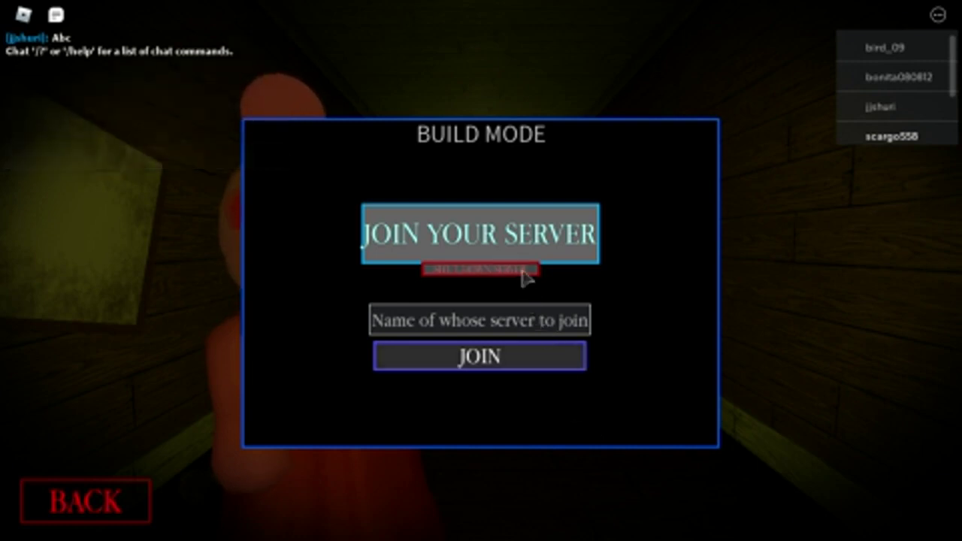
click(542, 235)
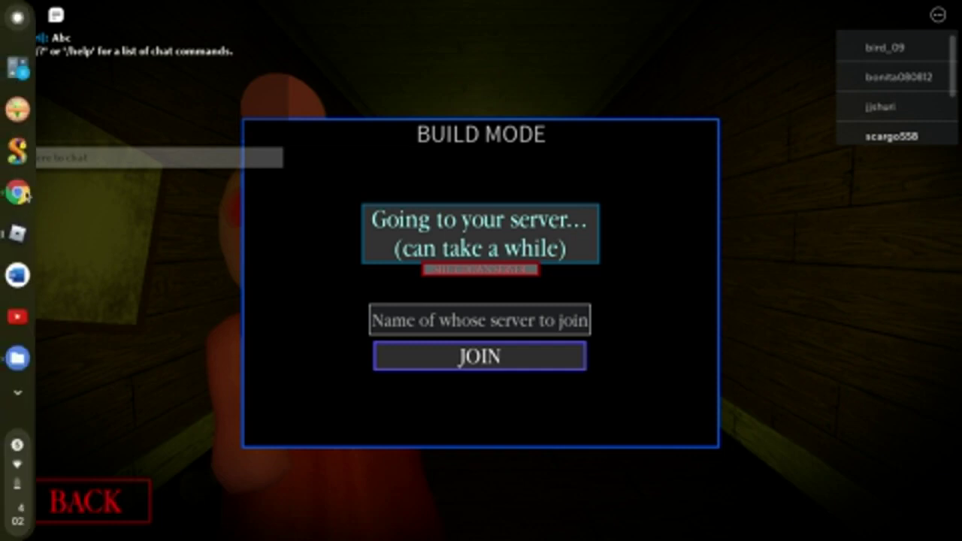
click(18, 192)
click(646, 11)
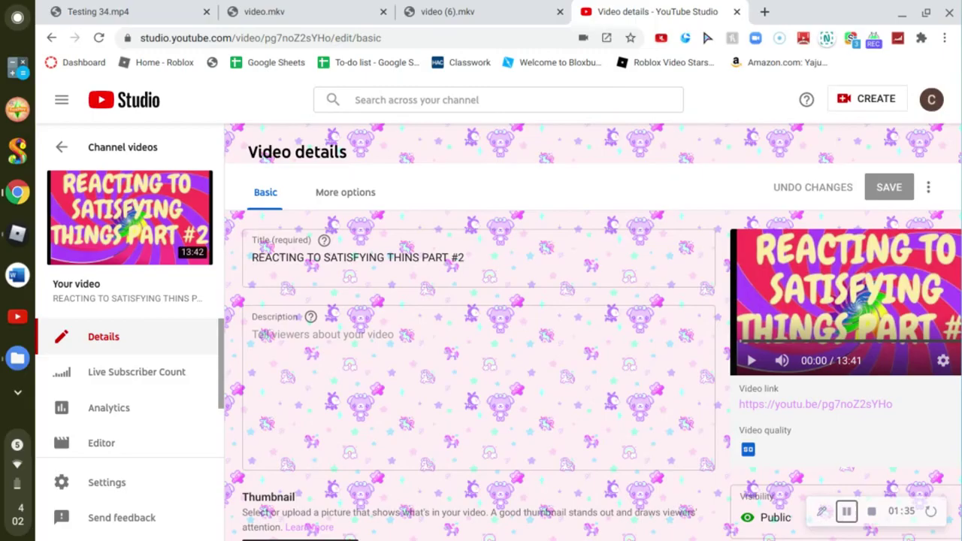
click(18, 234)
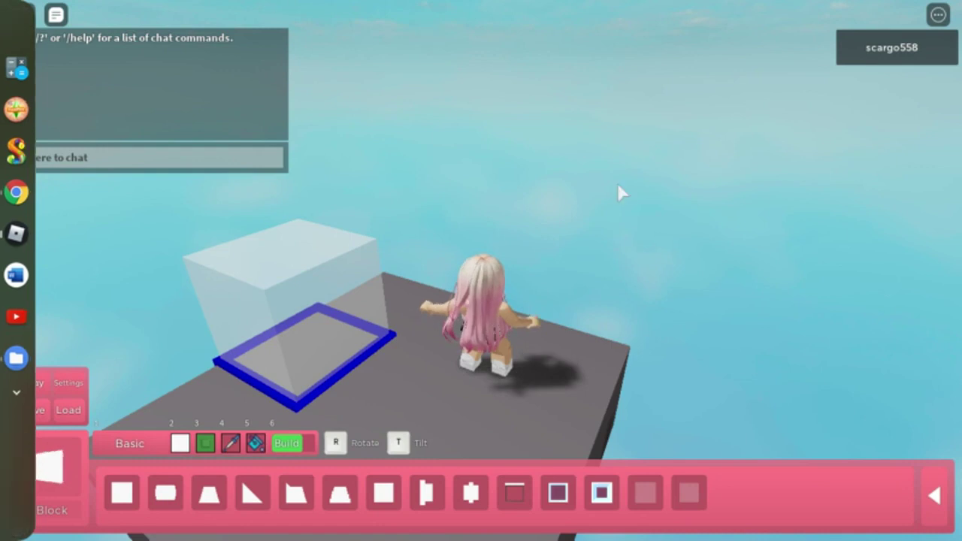
Place single white blocks around the platform, deleting one misplaced block.
drag(865, 274, 524, 225)
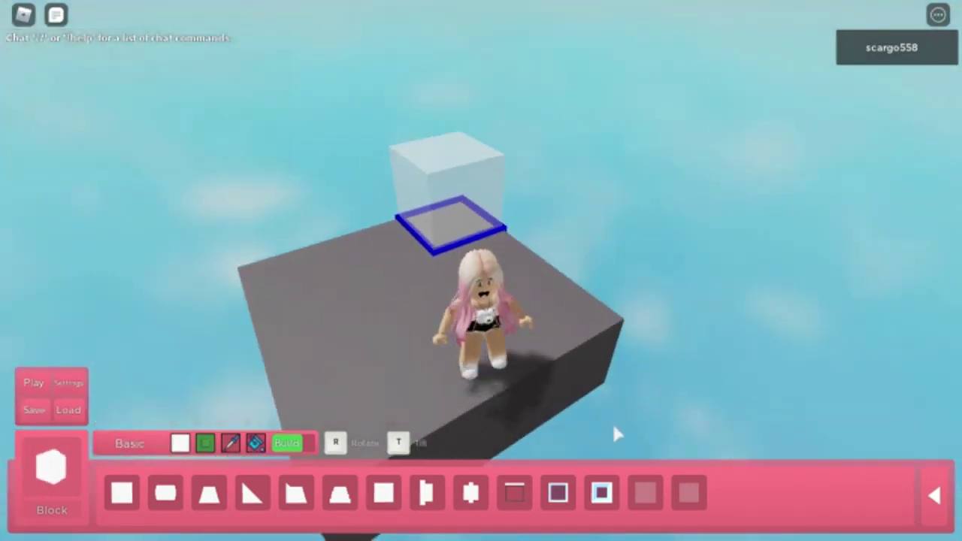
click(583, 343)
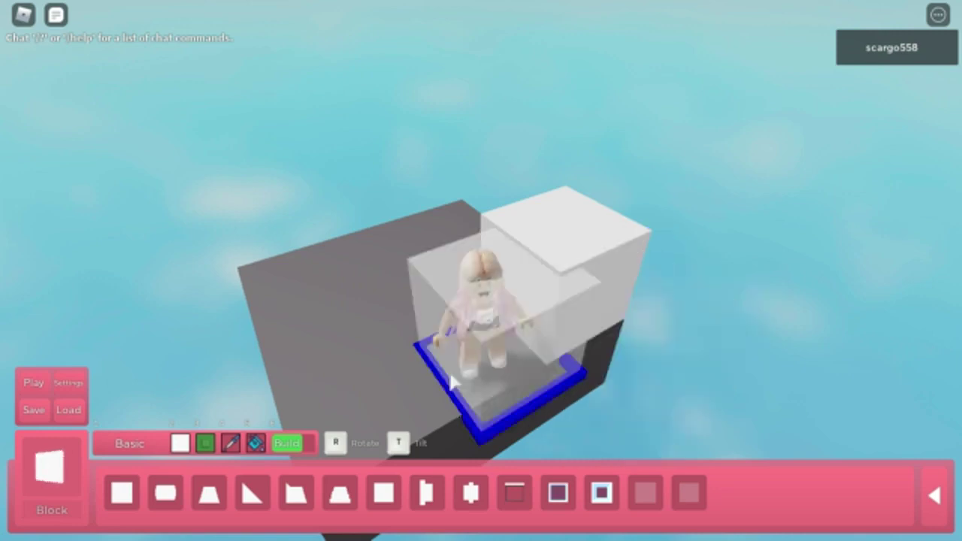
click(297, 442)
click(556, 278)
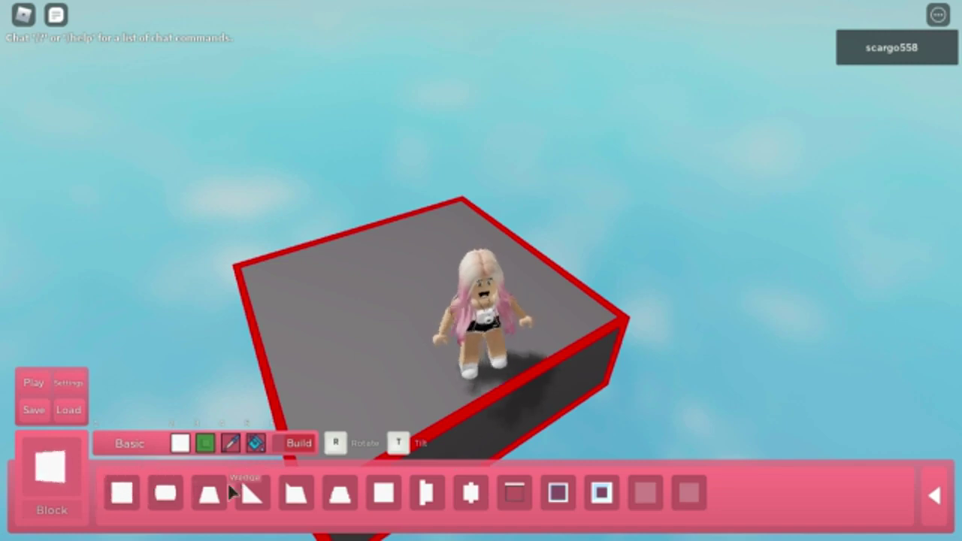
click(299, 442)
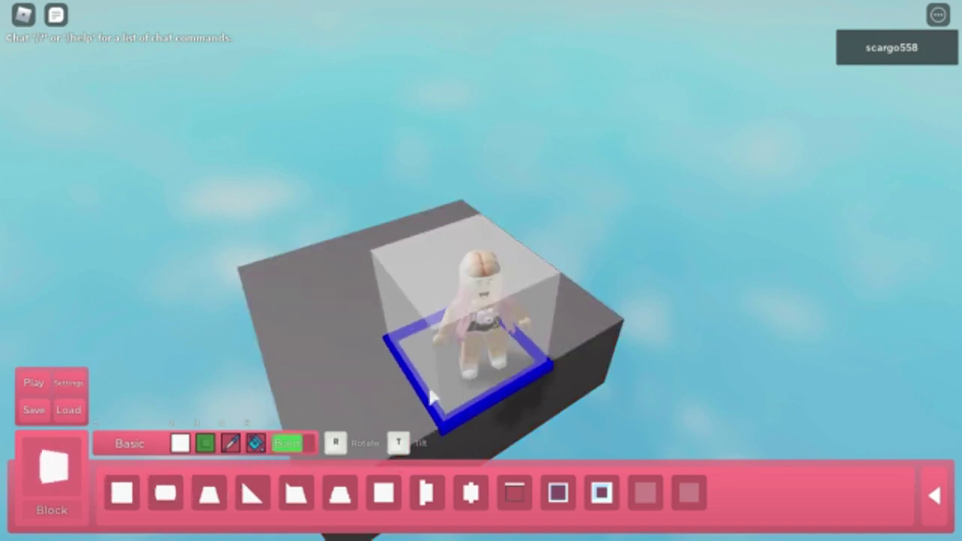
click(631, 431)
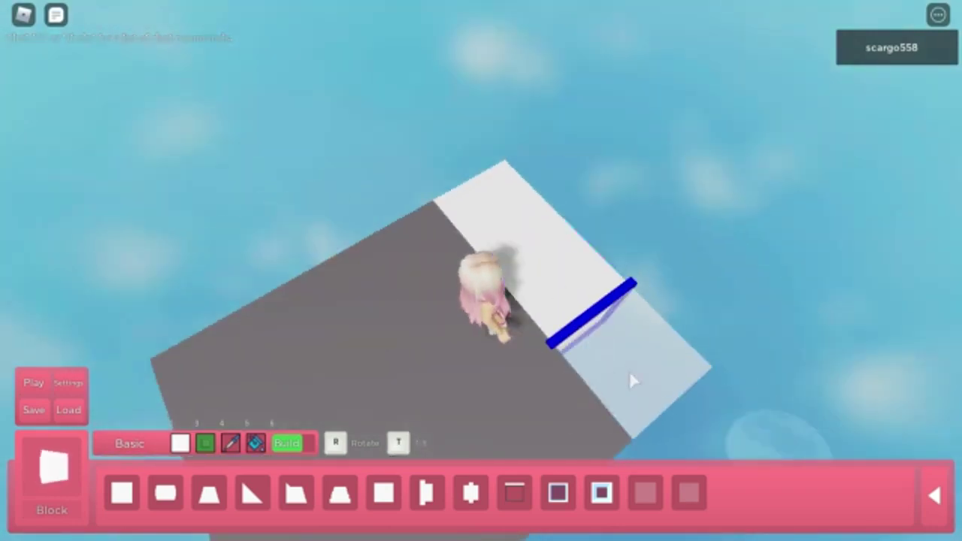
click(629, 370)
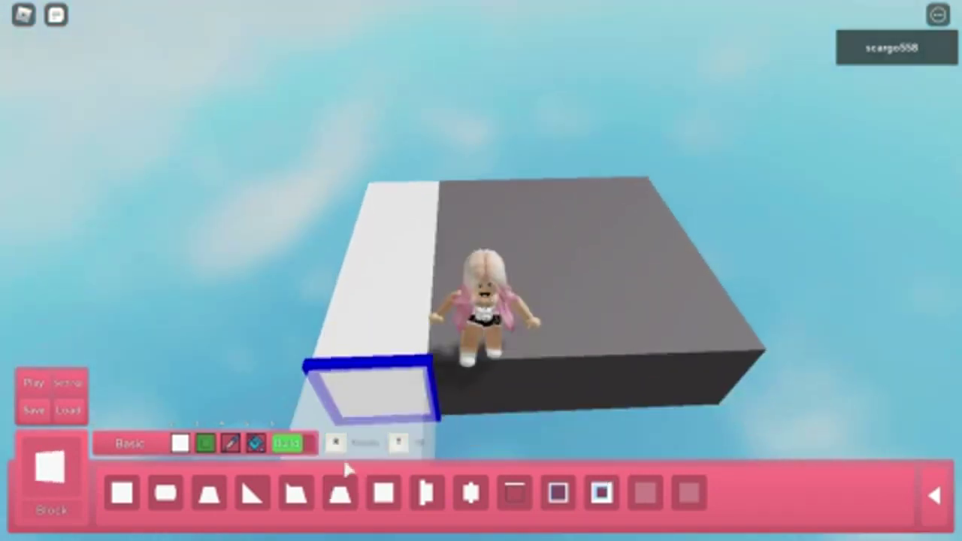
click(376, 421)
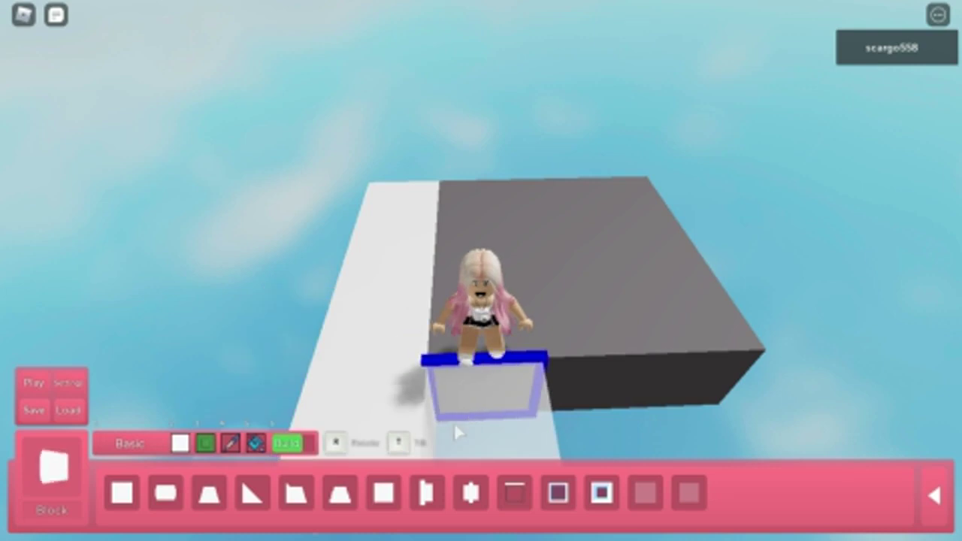
click(454, 422)
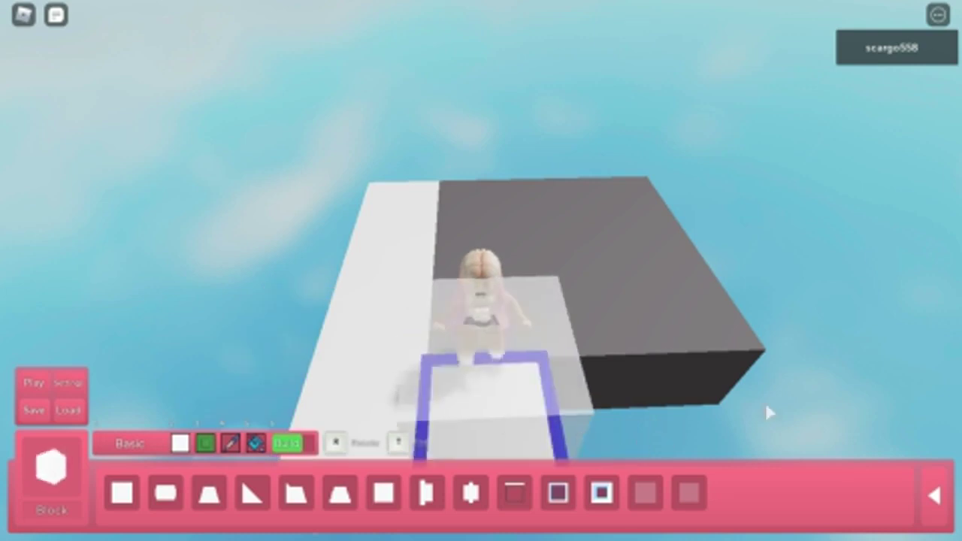
click(734, 414)
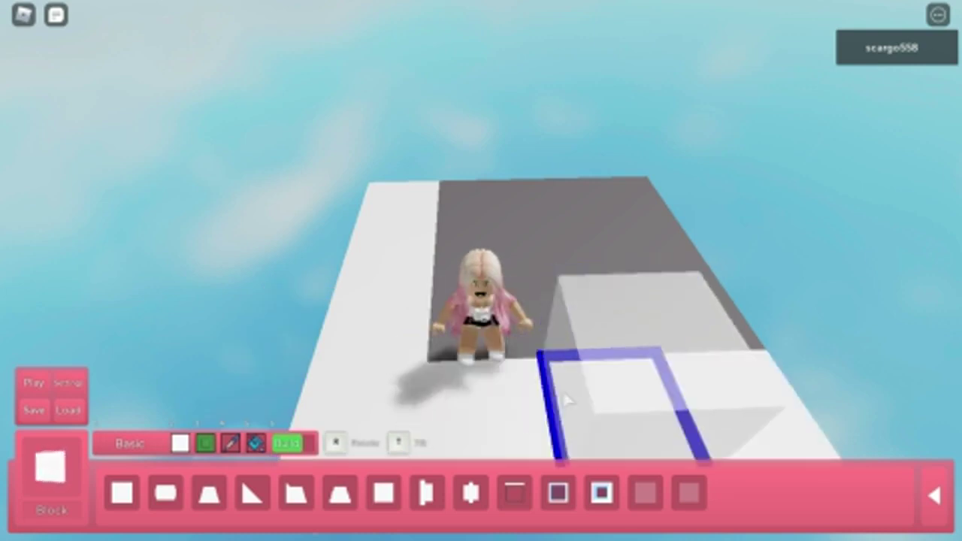
click(563, 389)
Drag rows of white blocks along the front, front-left and front-right edges.
mouse_move(879, 369)
mouse_down()
mouse_move(305, 329)
mouse_move(206, 310)
mouse_up()
drag(619, 359, 379, 295)
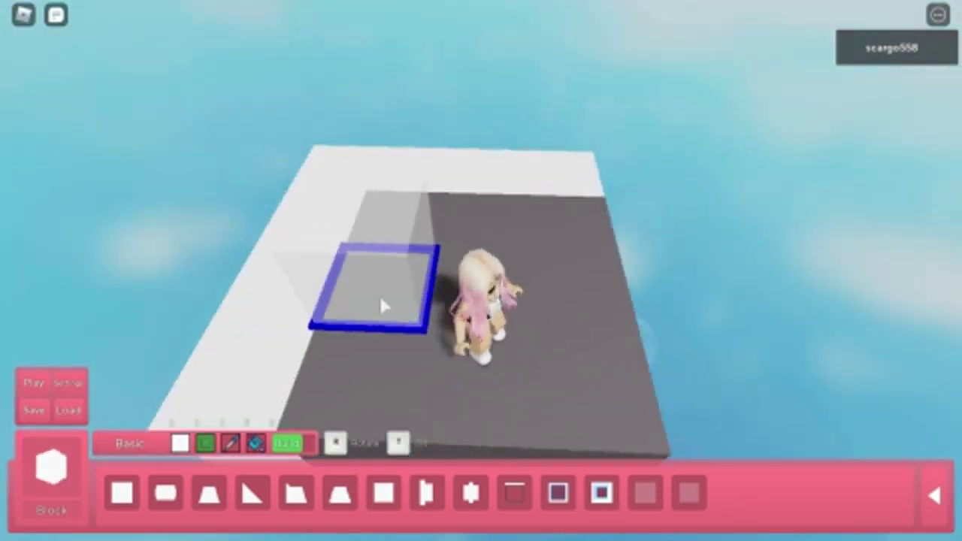
mouse_move(526, 406)
mouse_down()
mouse_move(280, 408)
mouse_move(529, 445)
mouse_up()
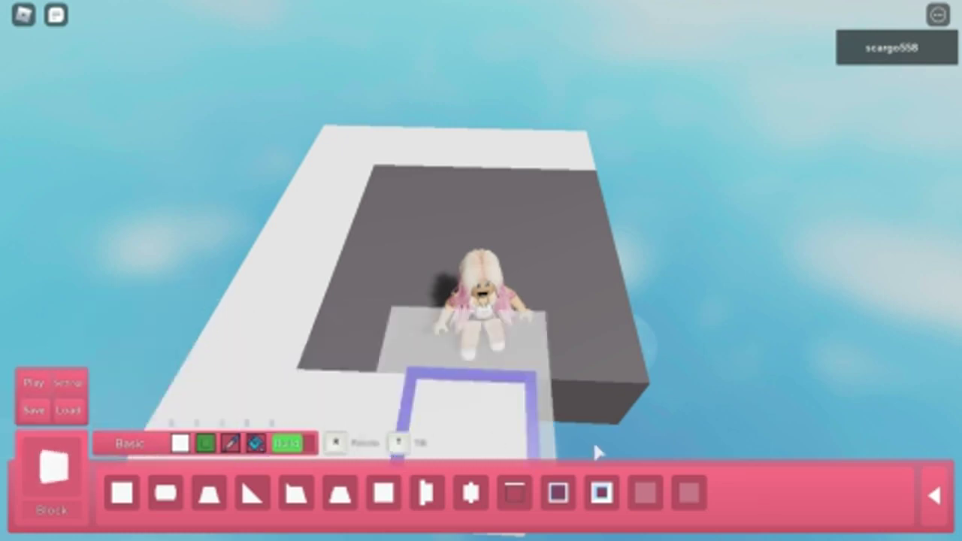
drag(646, 398, 481, 316)
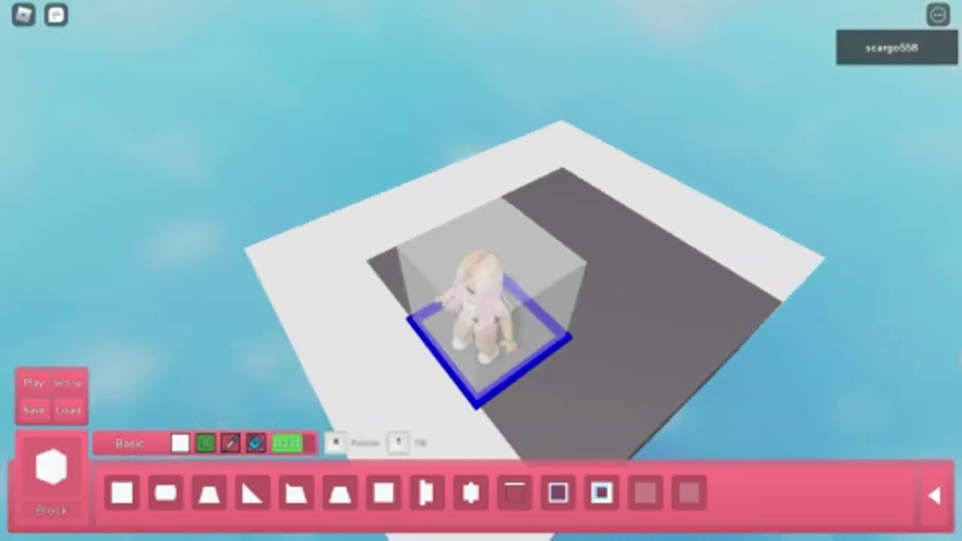
right_click(481, 331)
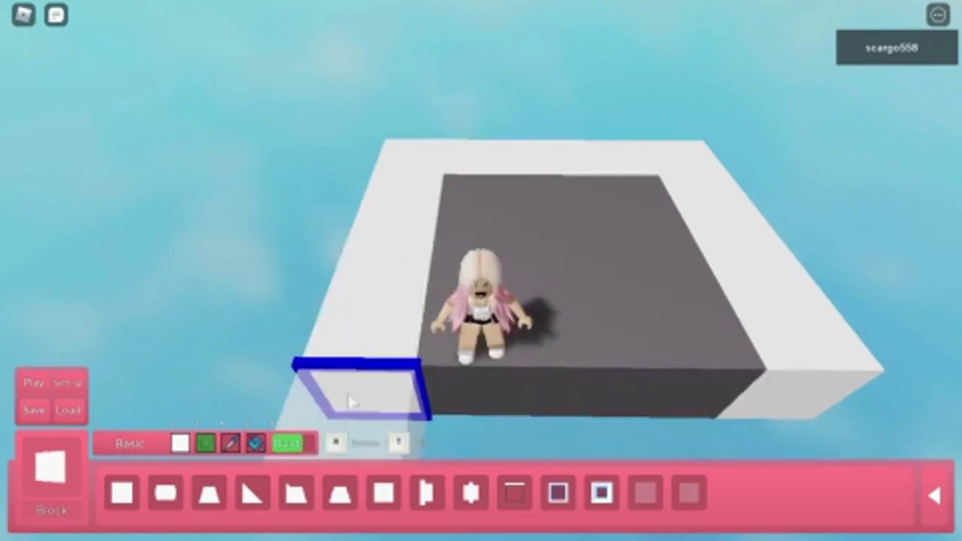
drag(349, 402, 526, 420)
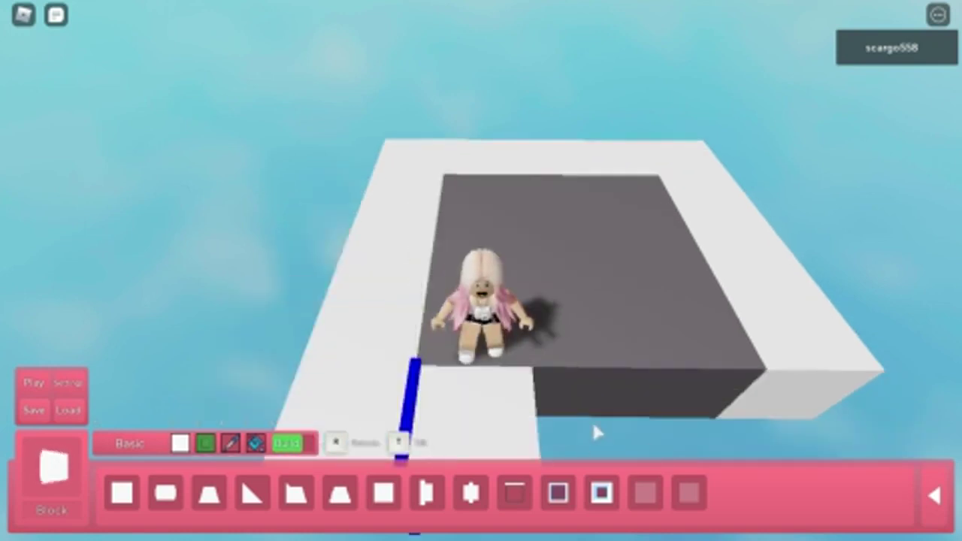
drag(591, 419, 831, 395)
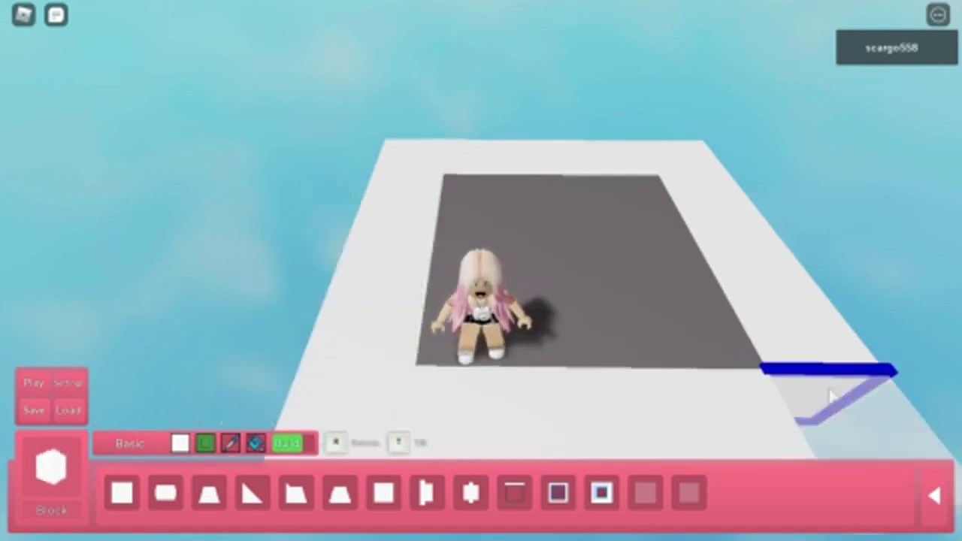
right_click(676, 301)
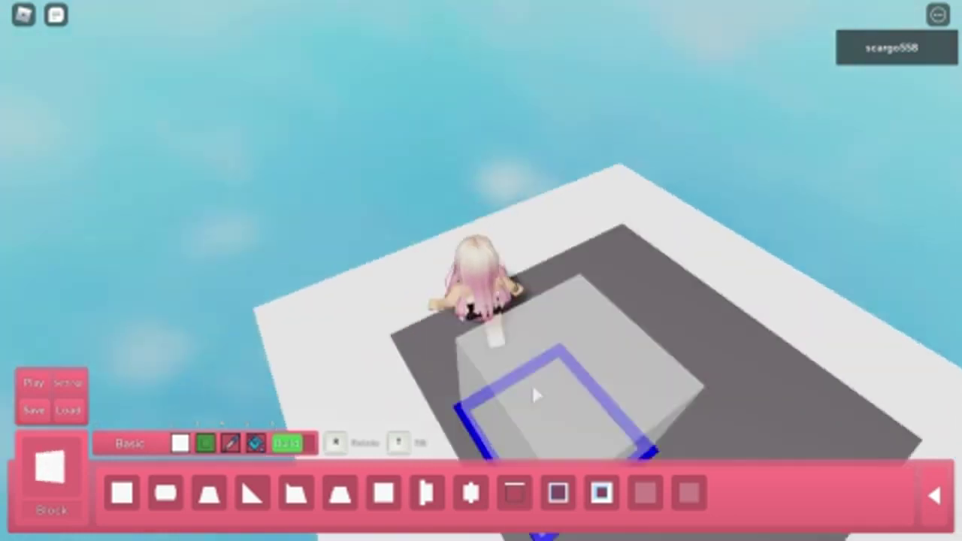
drag(532, 384, 300, 338)
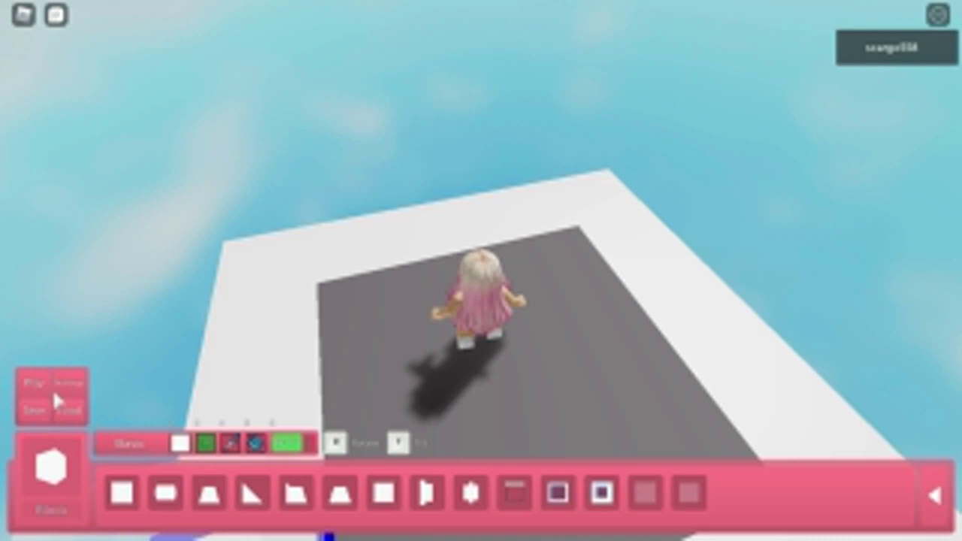
In build settings, choose a different server privacy option and apply it.
click(69, 382)
click(69, 409)
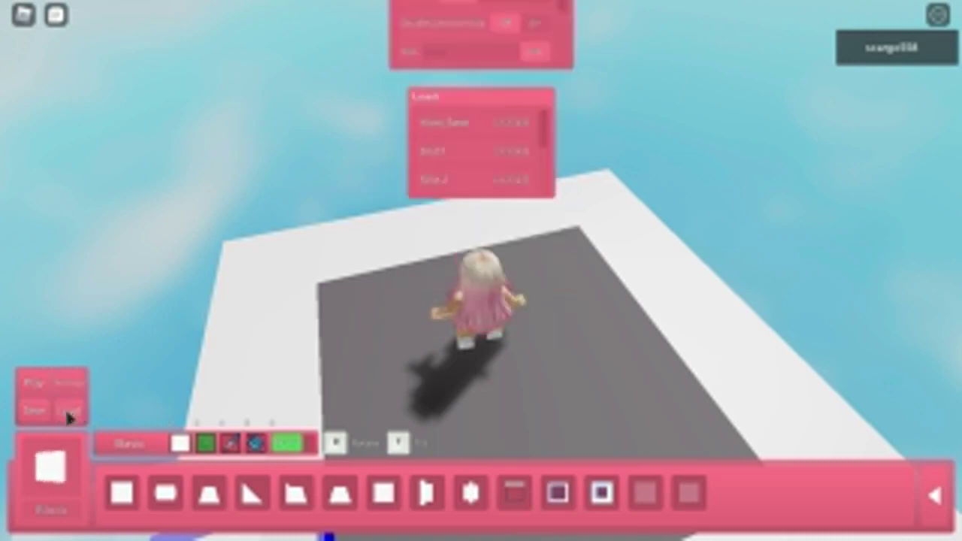
mouse_move(466, 360)
mouse_down()
mouse_move(522, 284)
mouse_move(235, 340)
mouse_up()
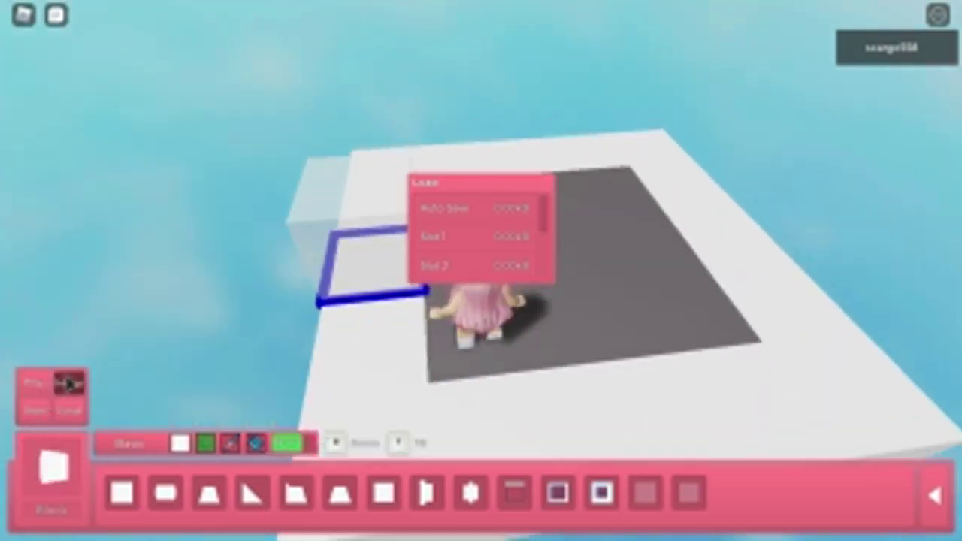
click(64, 381)
drag(451, 338, 300, 360)
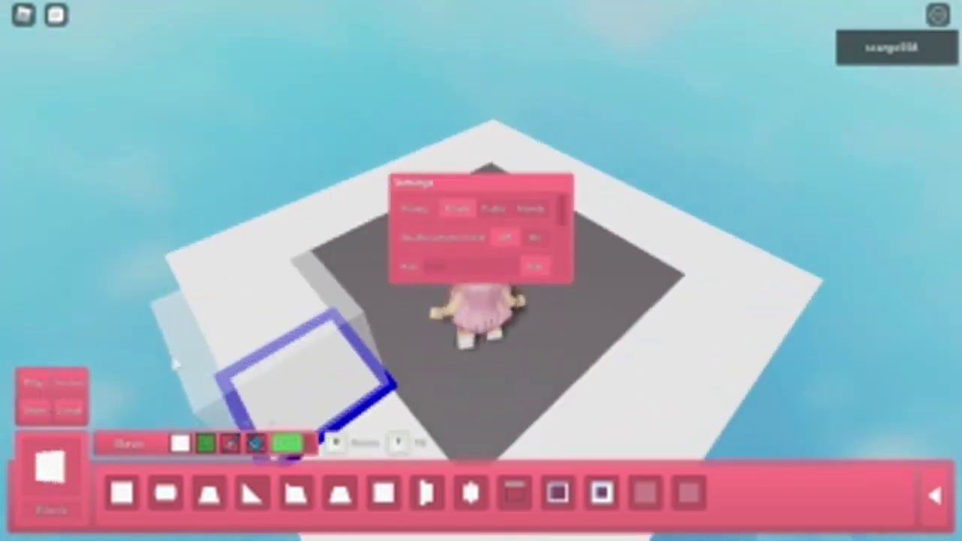
drag(174, 362, 310, 347)
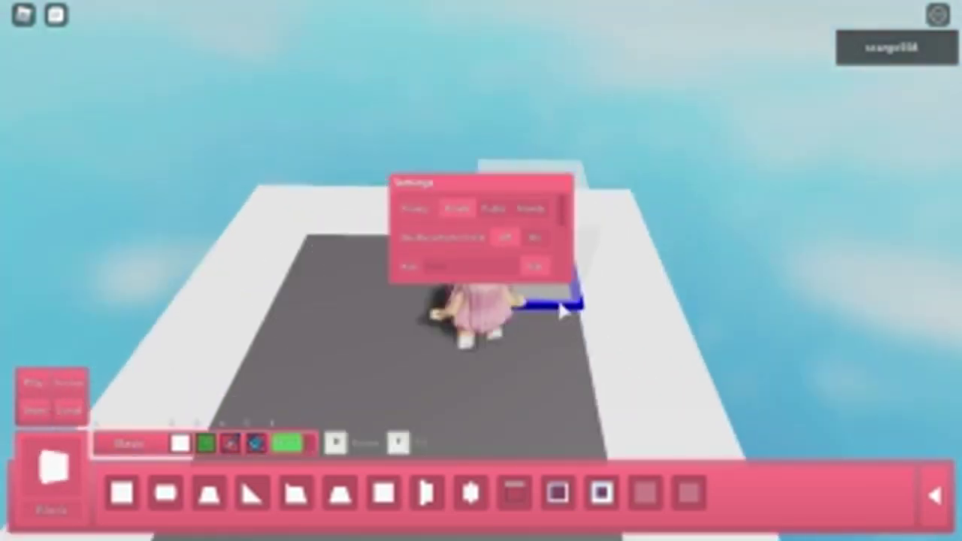
mouse_move(545, 239)
mouse_down()
mouse_move(514, 218)
mouse_move(466, 222)
mouse_up()
click(459, 214)
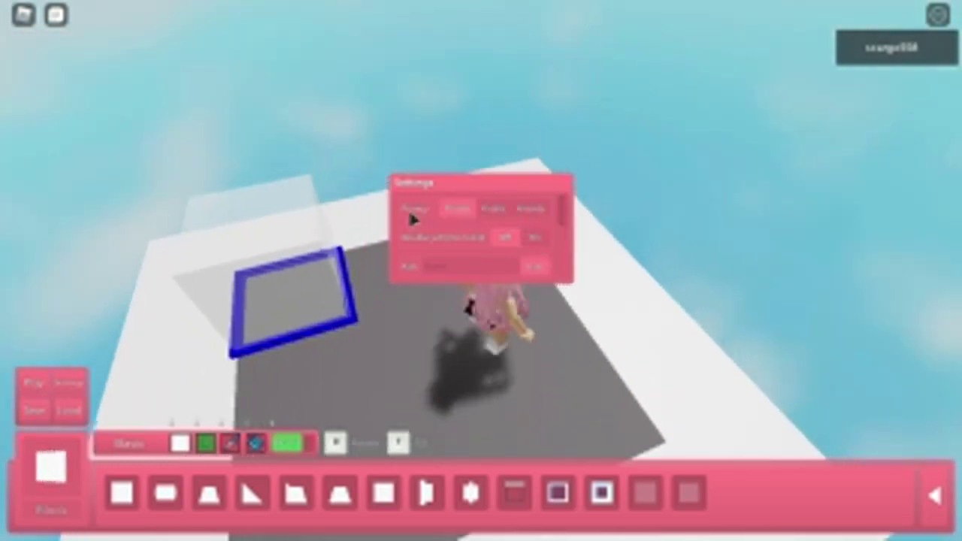
click(499, 218)
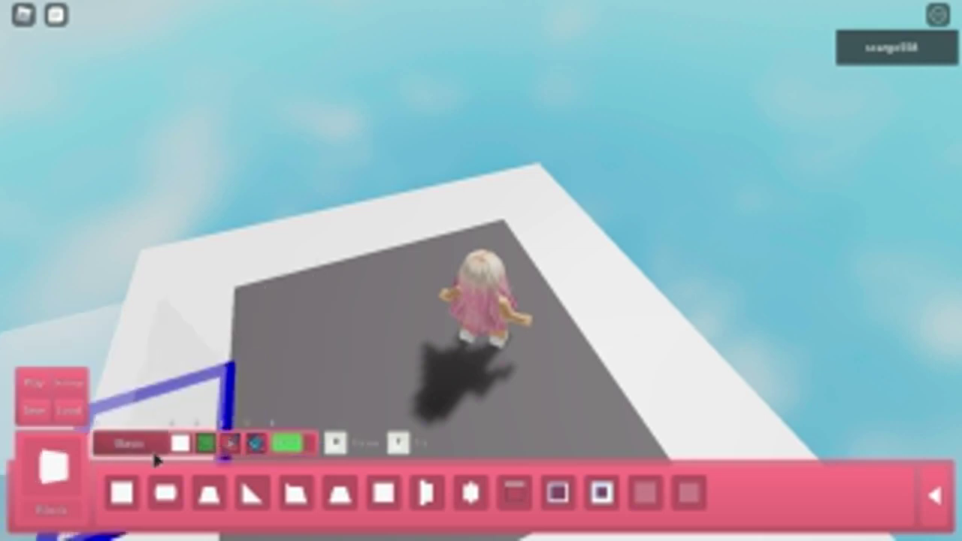
Place the Green Key from the keys category on top of the tall pillar.
click(128, 443)
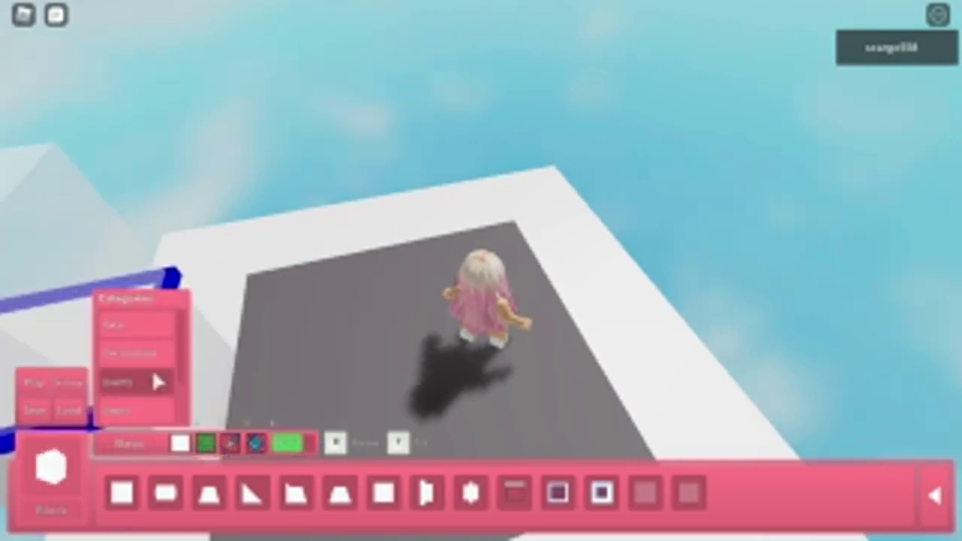
key(Right)
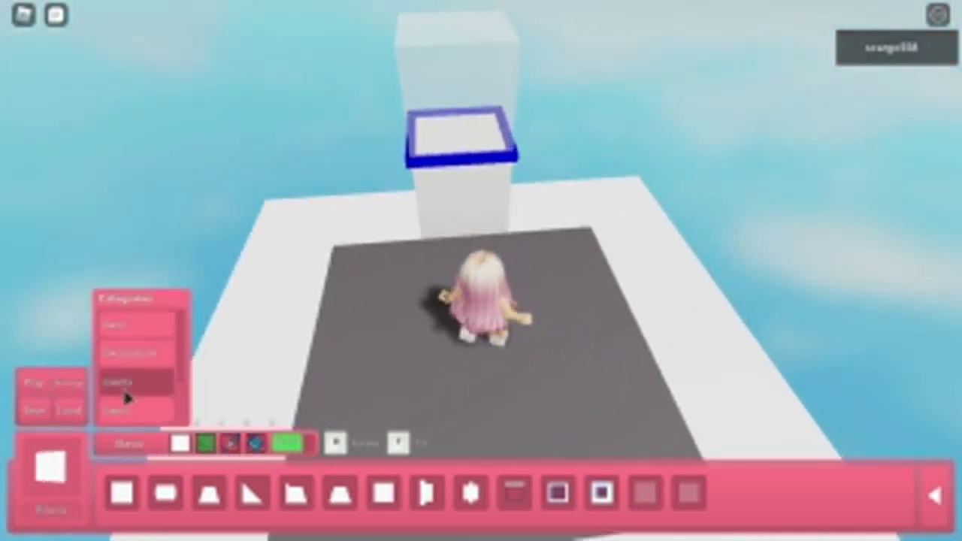
click(135, 383)
click(289, 449)
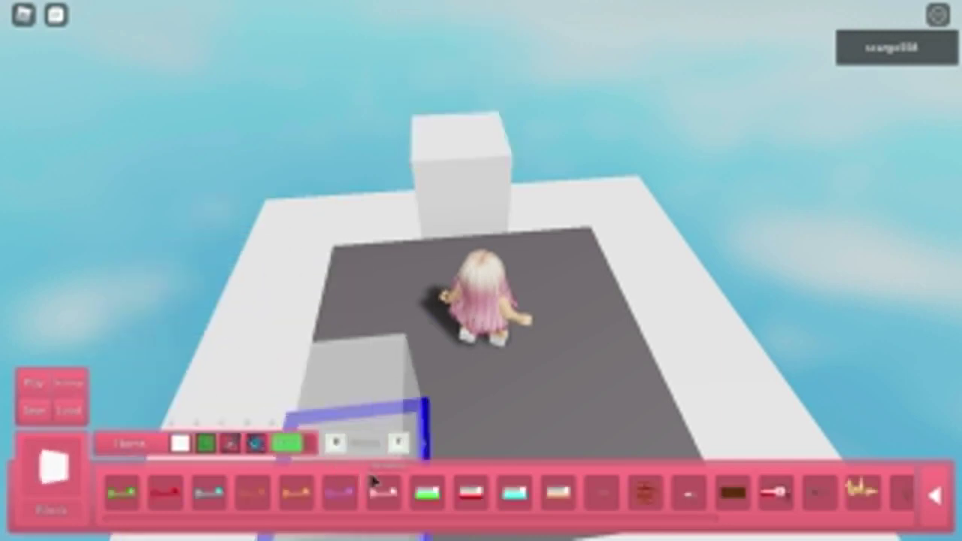
key(Left)
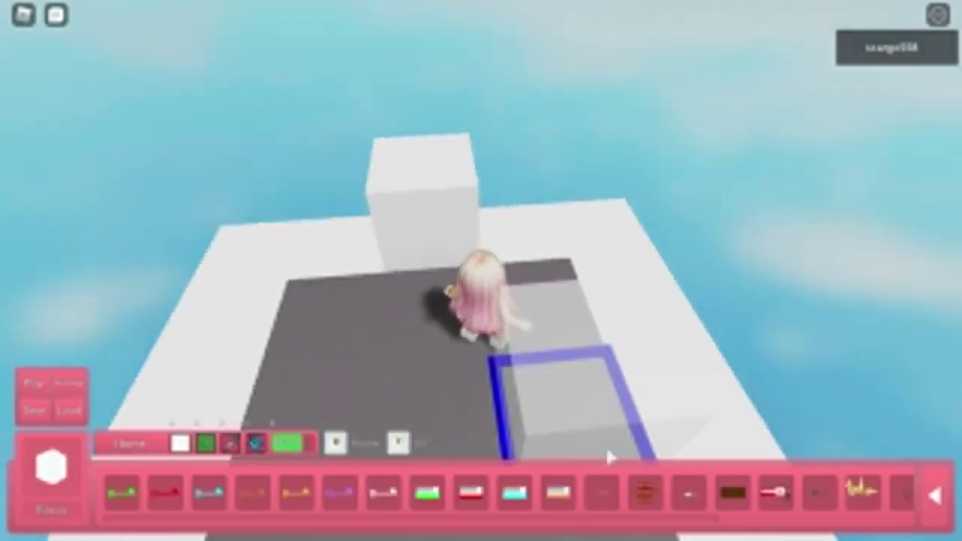
click(308, 493)
click(165, 496)
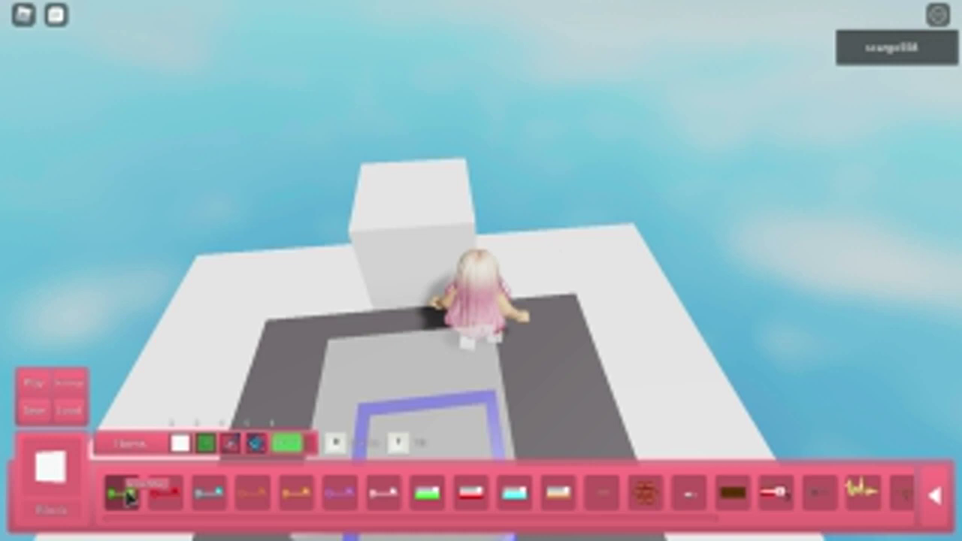
click(120, 494)
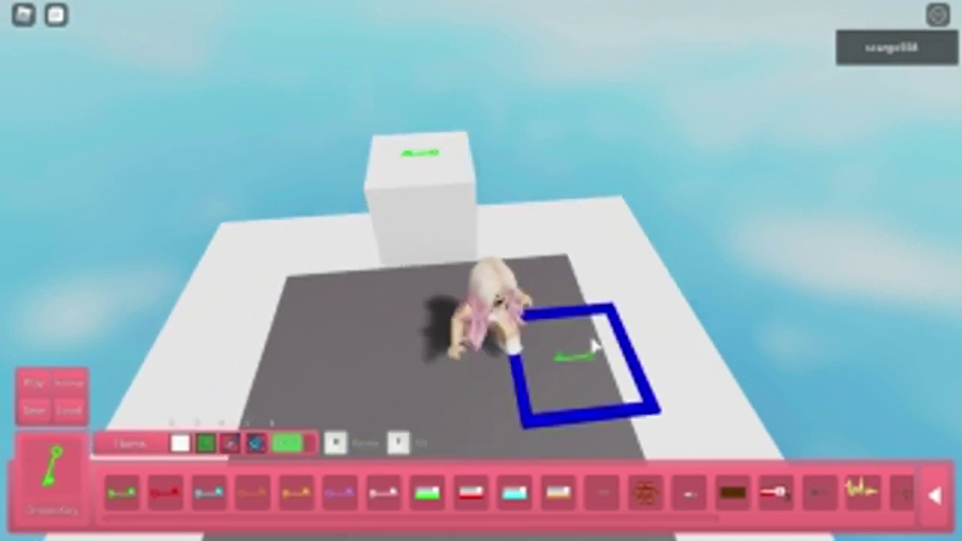
key(Right)
key(Right)
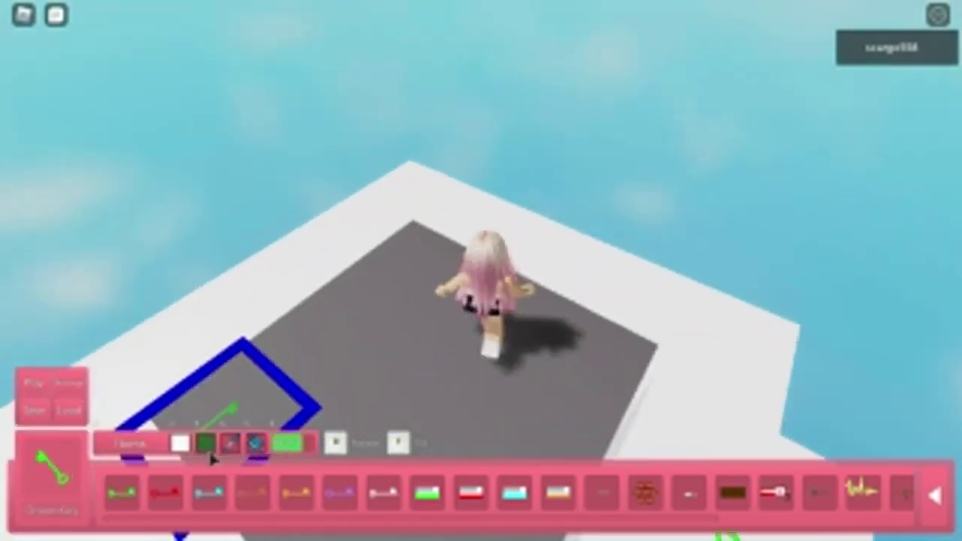
Build a white block wall along the platform edge, stacking blocks on top.
click(129, 443)
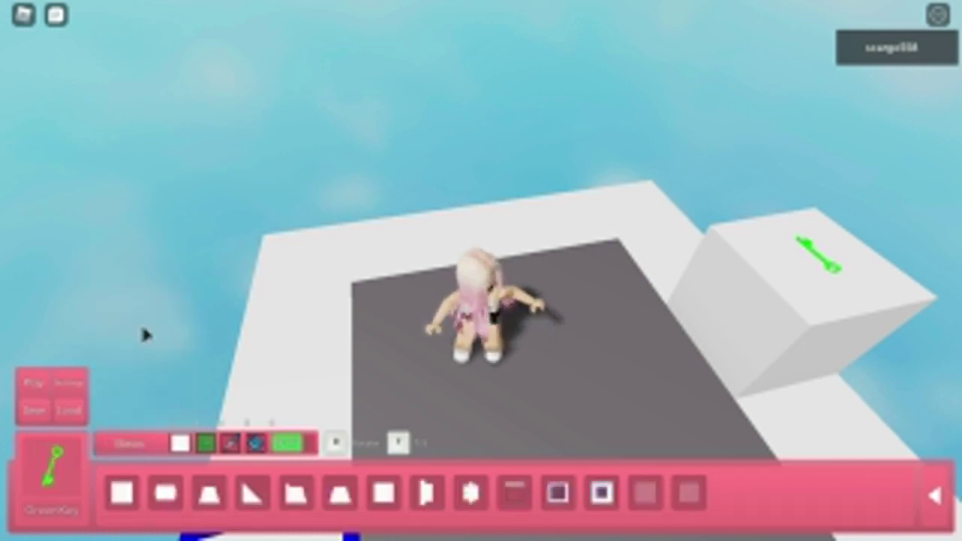
key(Left)
key(Left)
key(Left)
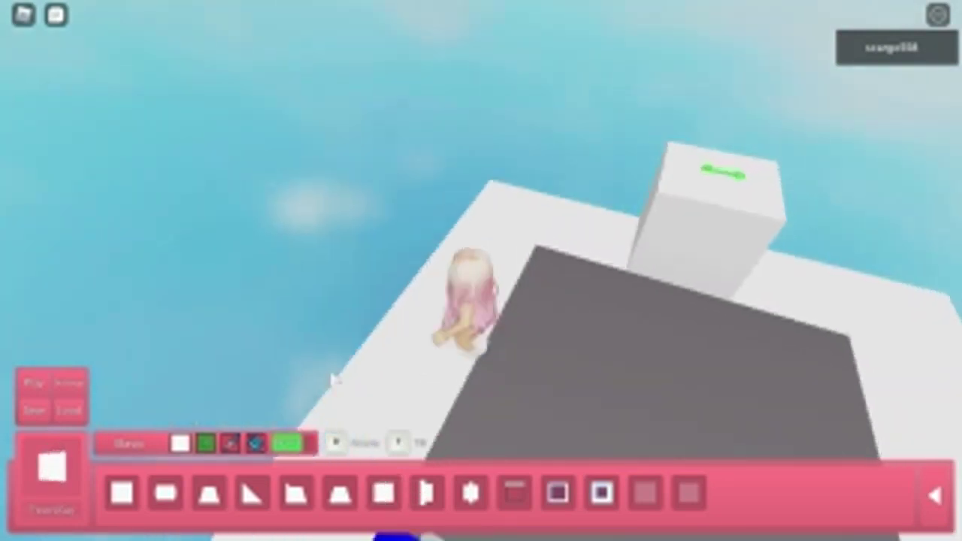
drag(344, 392, 699, 267)
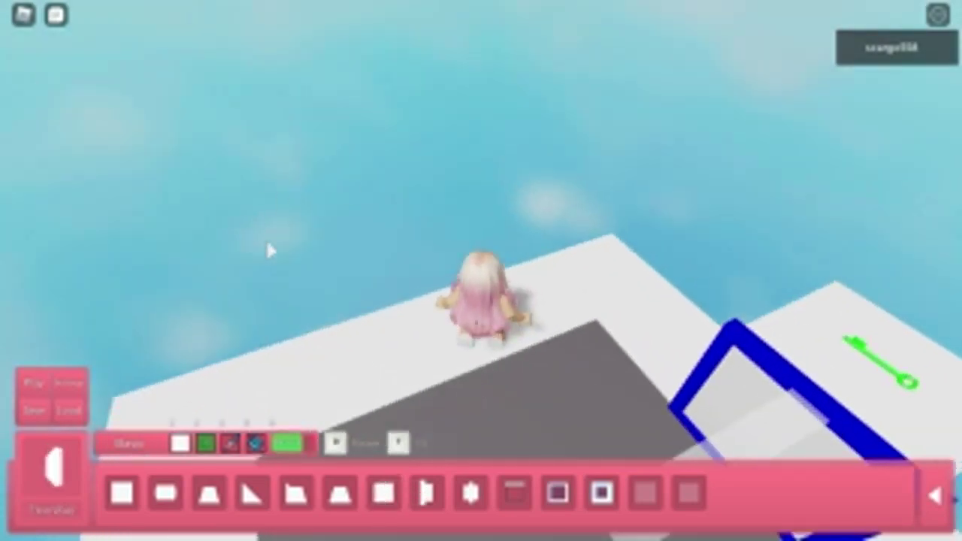
click(355, 309)
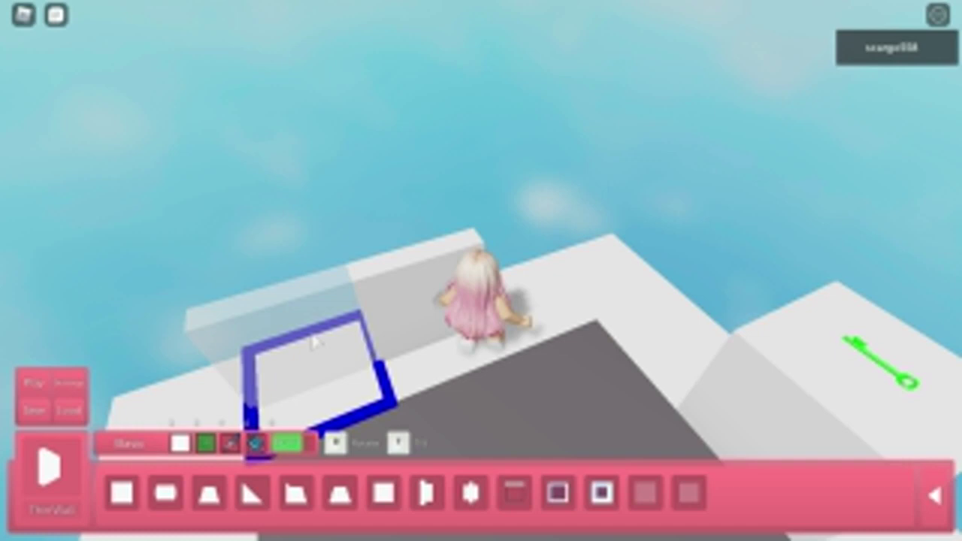
click(466, 339)
click(549, 331)
click(603, 254)
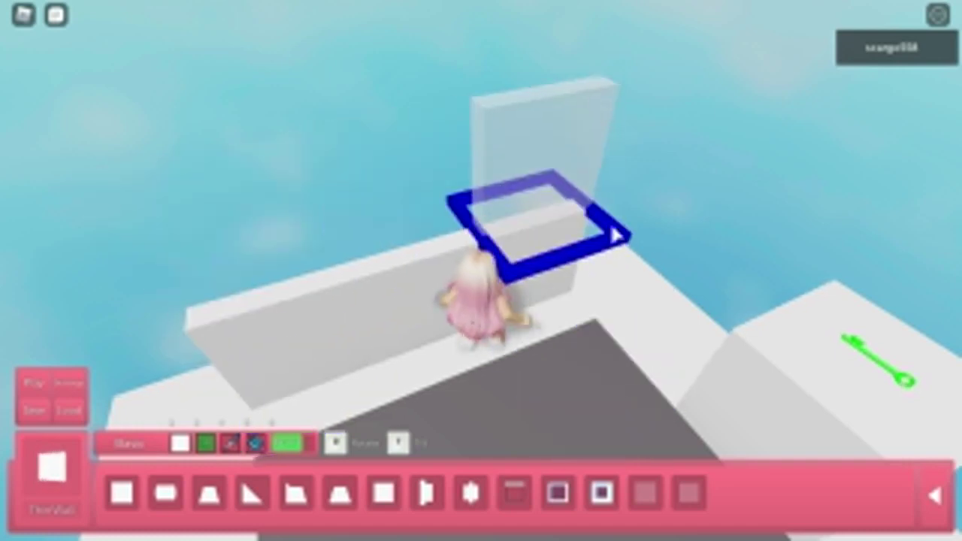
click(640, 248)
click(617, 248)
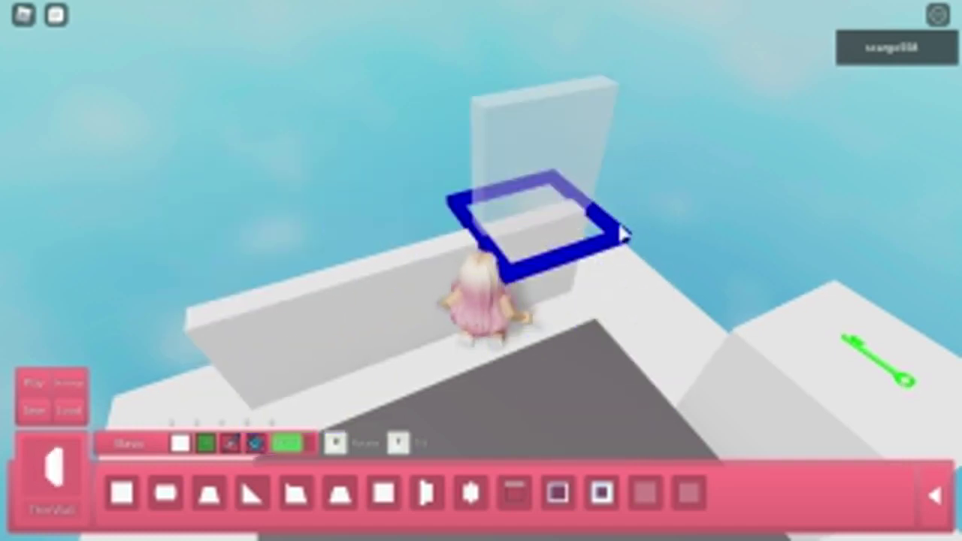
key(Right)
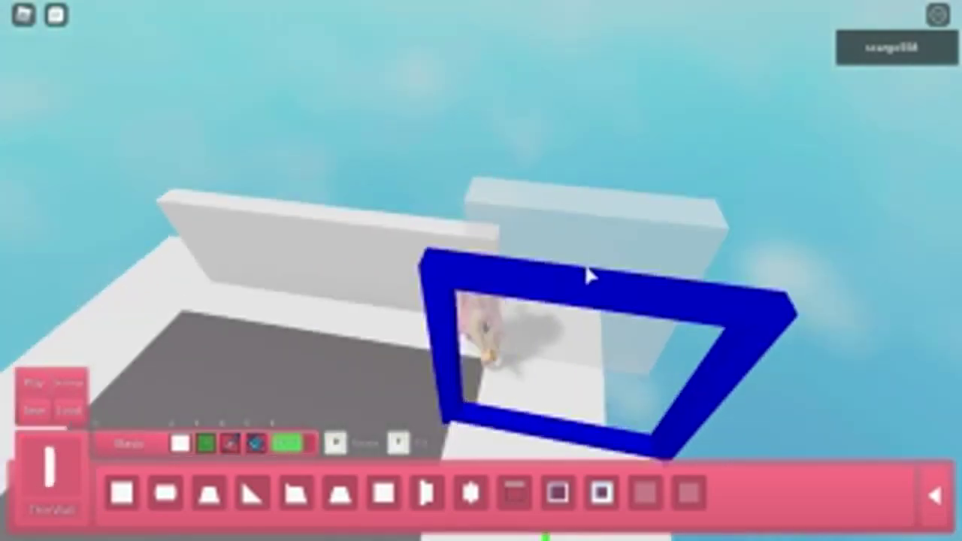
drag(588, 276, 380, 279)
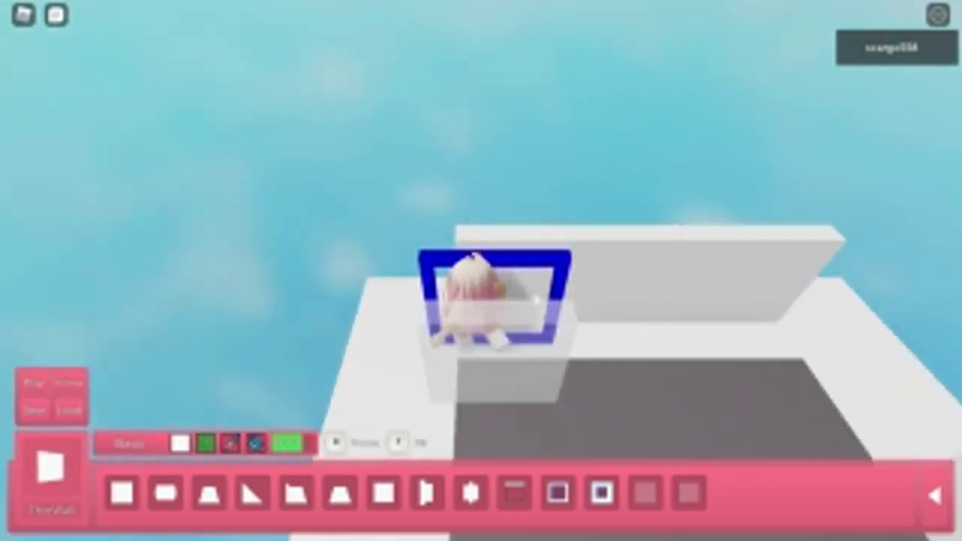
drag(588, 277, 379, 279)
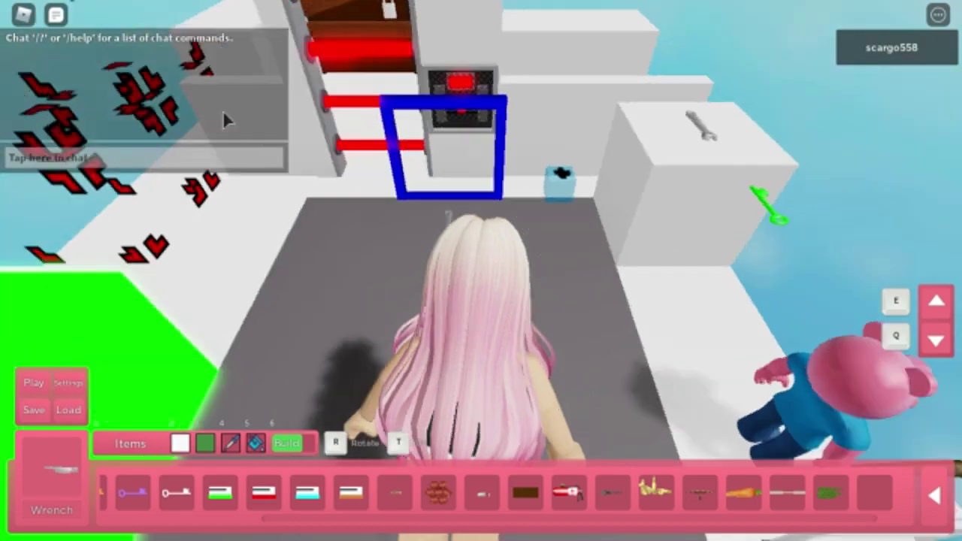
Orbit across the map and bring up the playtest mode choices.
right_click(222, 109)
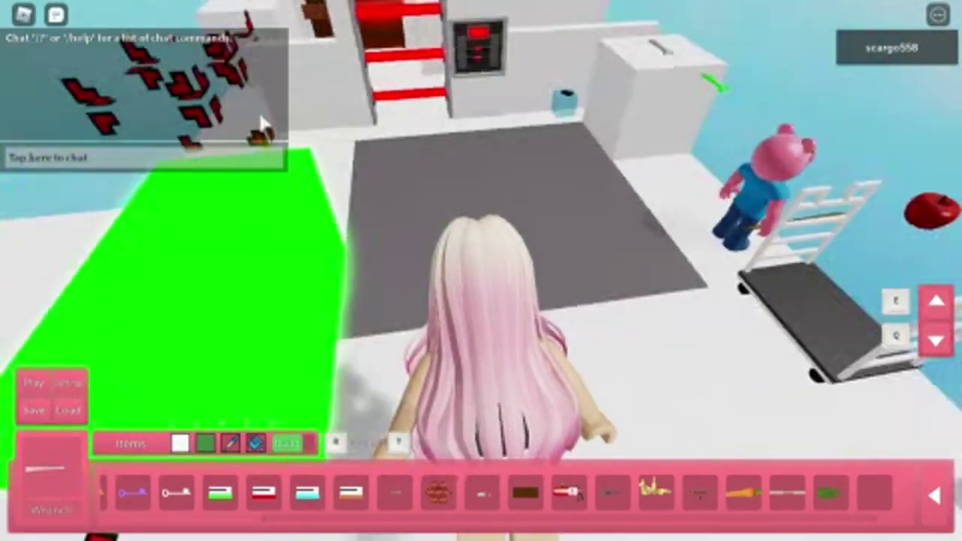
drag(259, 111, 131, 345)
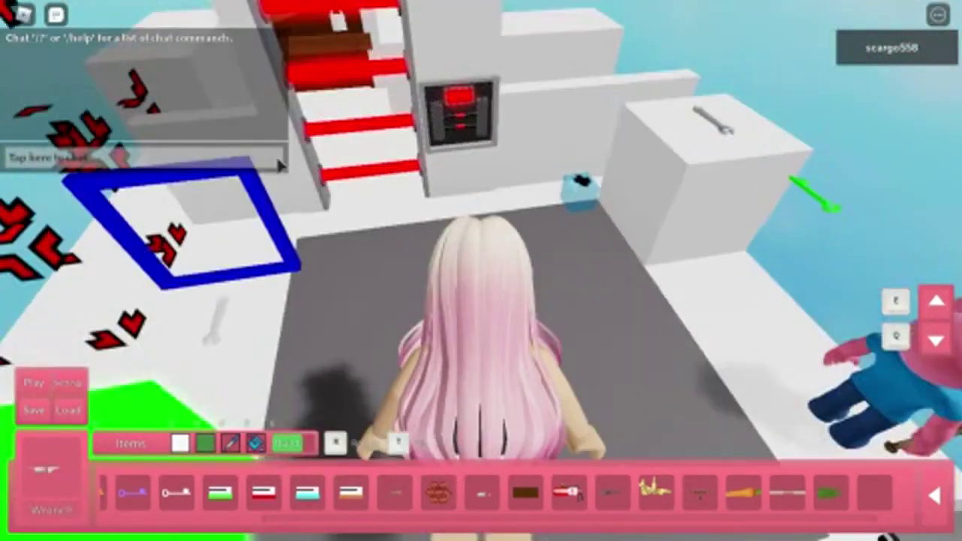
click(34, 385)
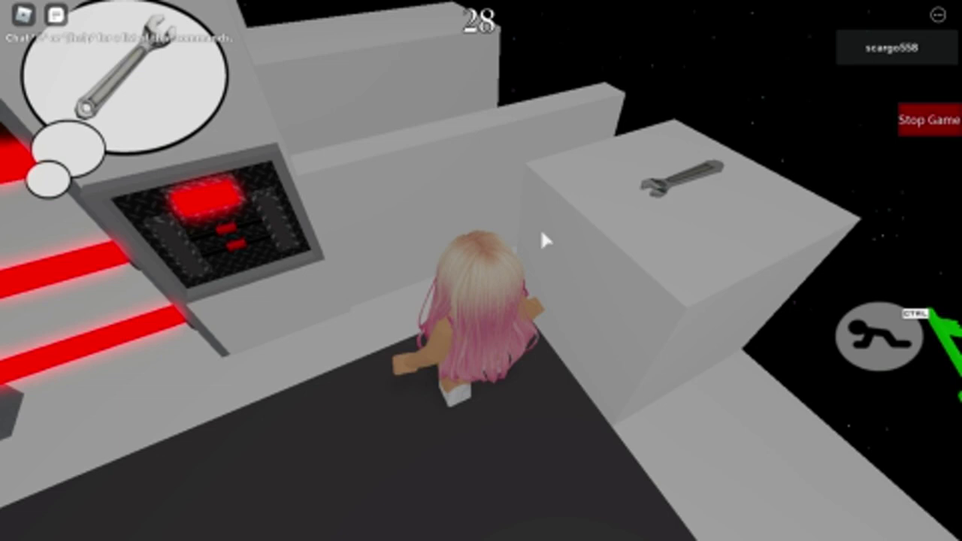
Pick up the wrench and use it on the laser panel to switch off the lasers.
click(705, 174)
key(w)
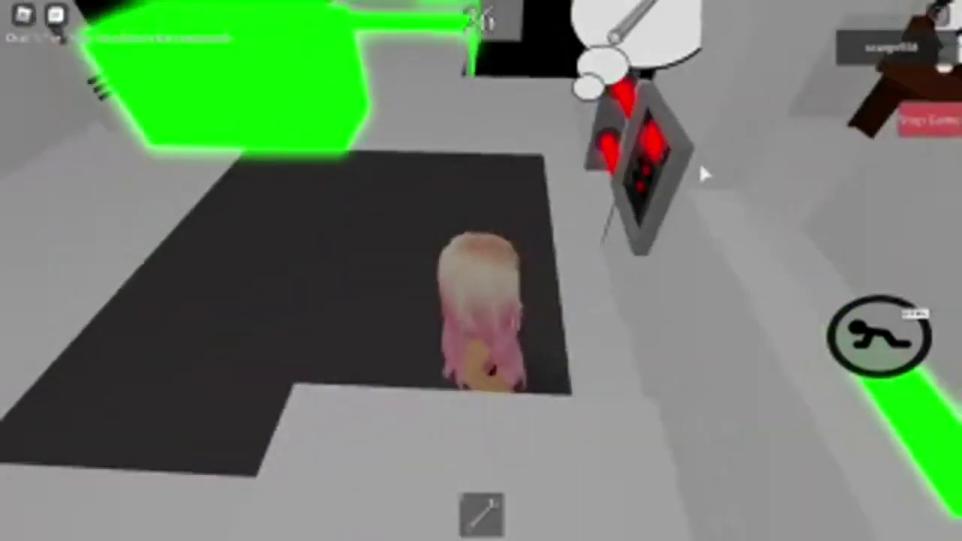
key(w)
key(w)
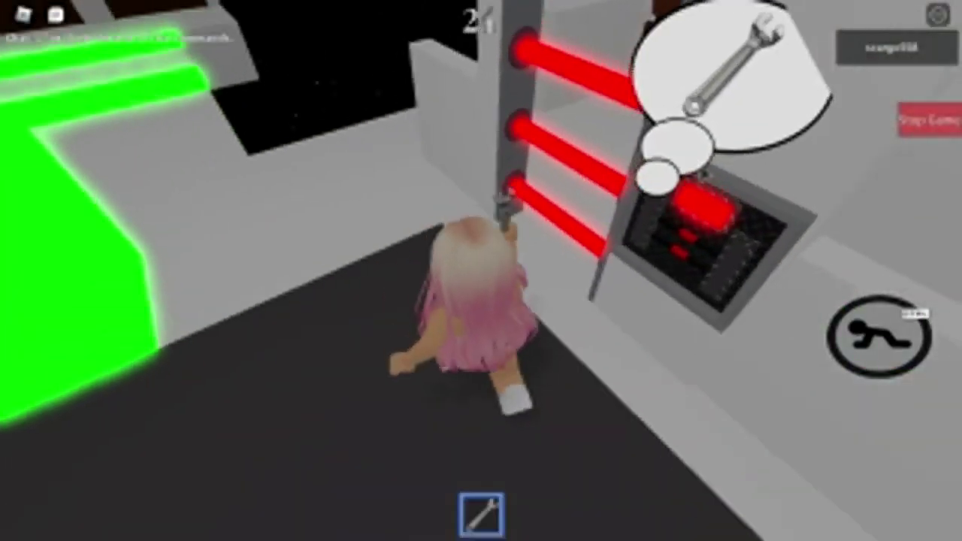
key(w)
click(699, 161)
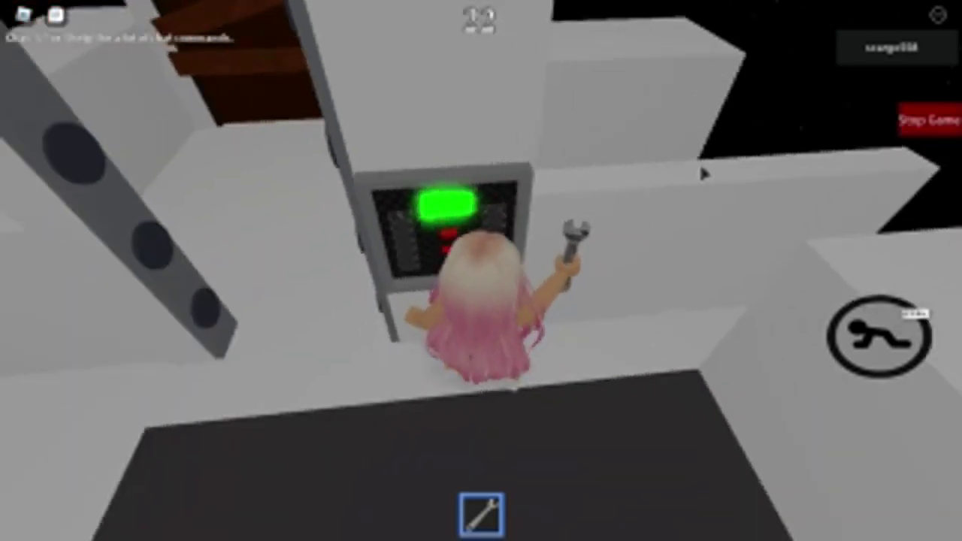
Walk through the doorway across the green acid stripes, then reopen the playtest mode choices.
key(w)
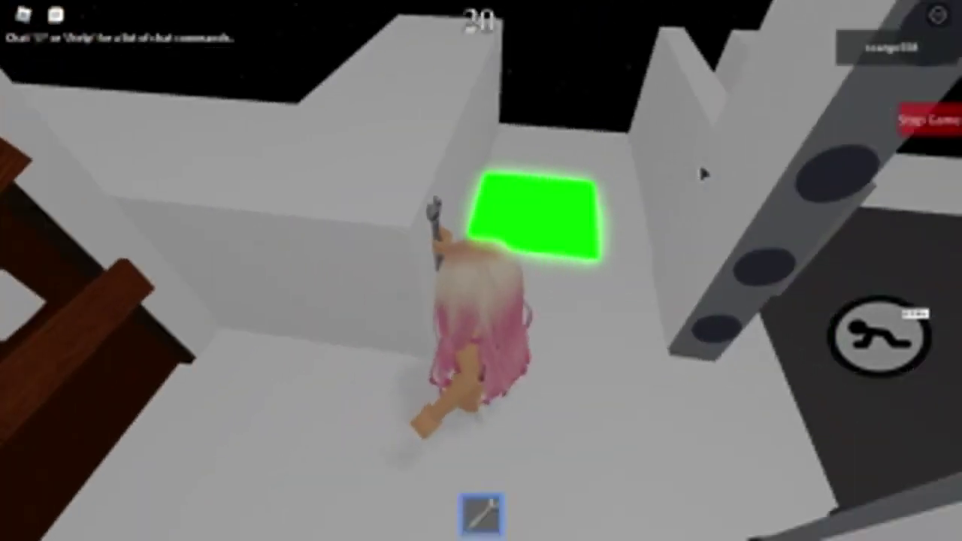
key(w)
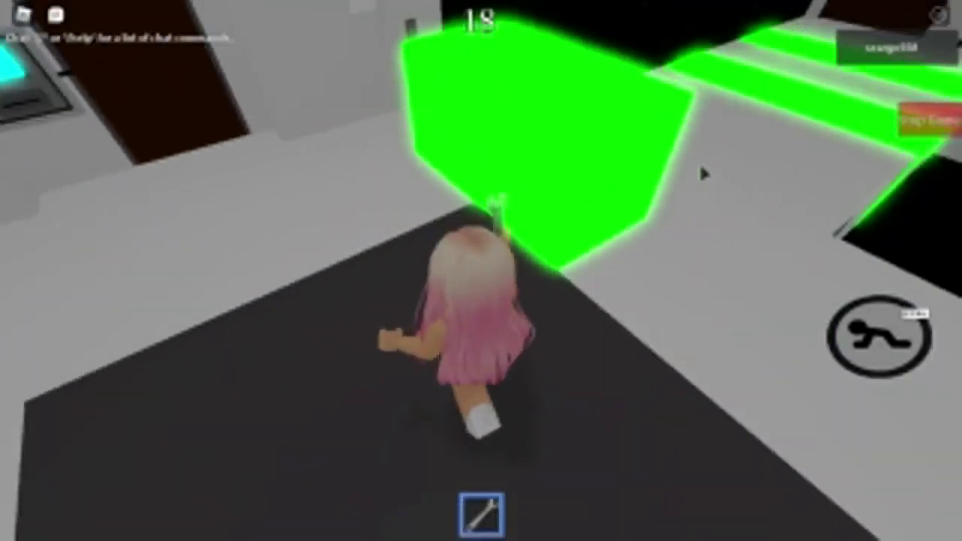
key(w)
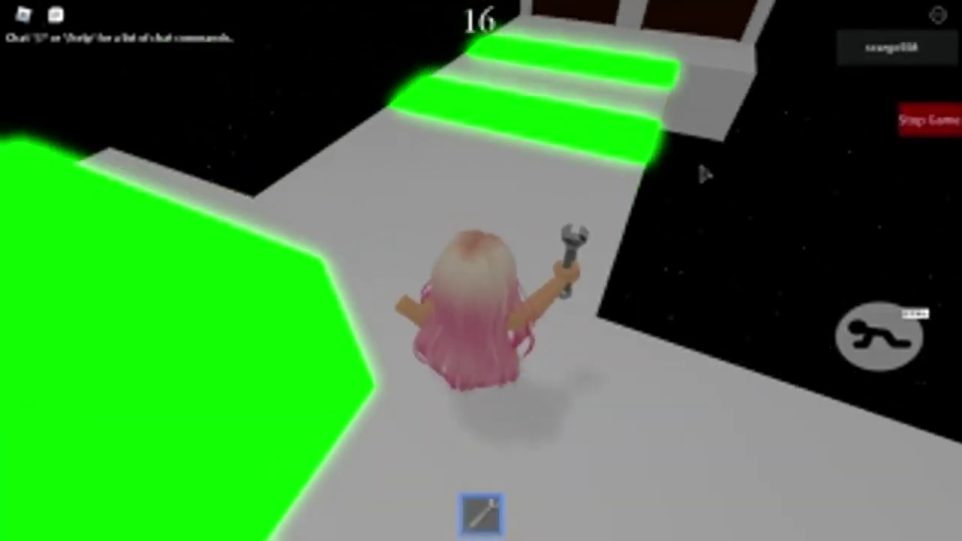
key(w)
key(w)
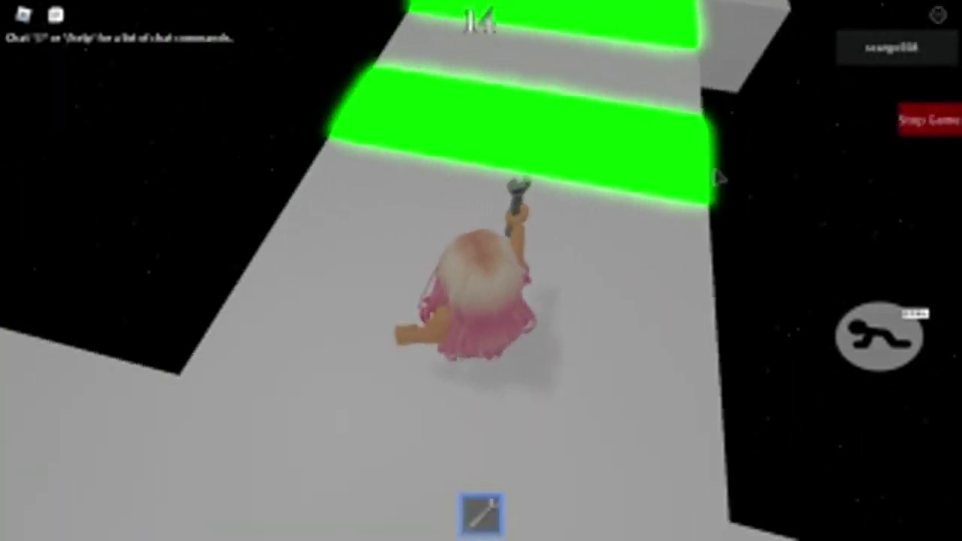
key(w)
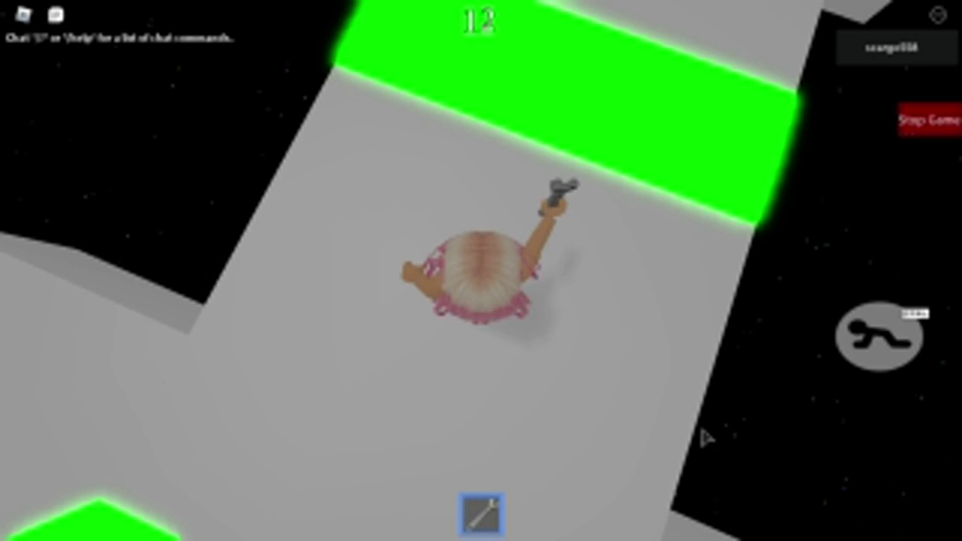
key(w)
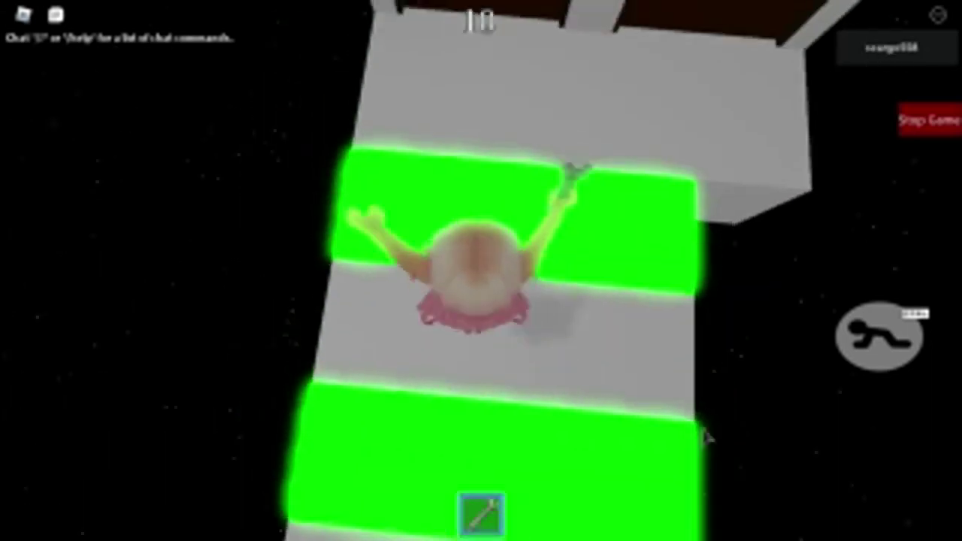
key(w)
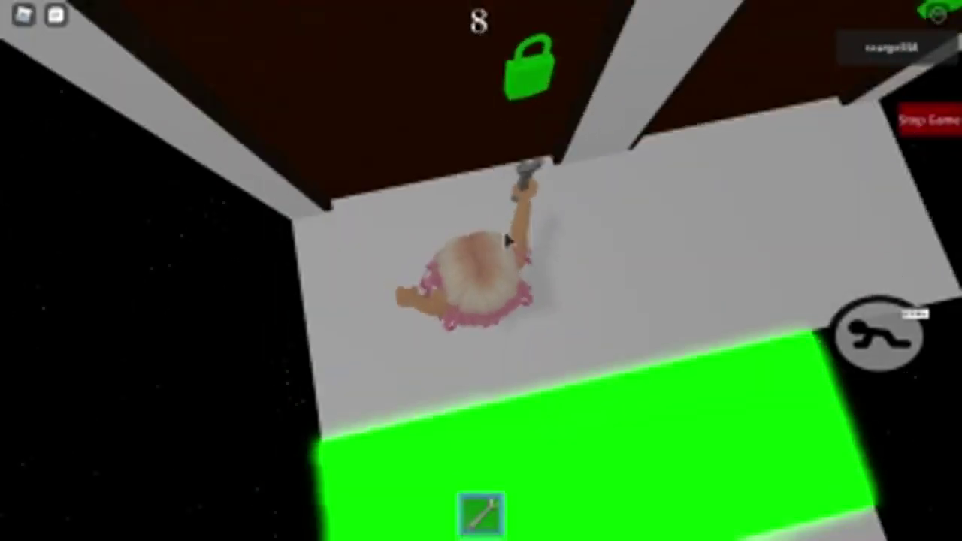
drag(706, 441, 489, 509)
key(w)
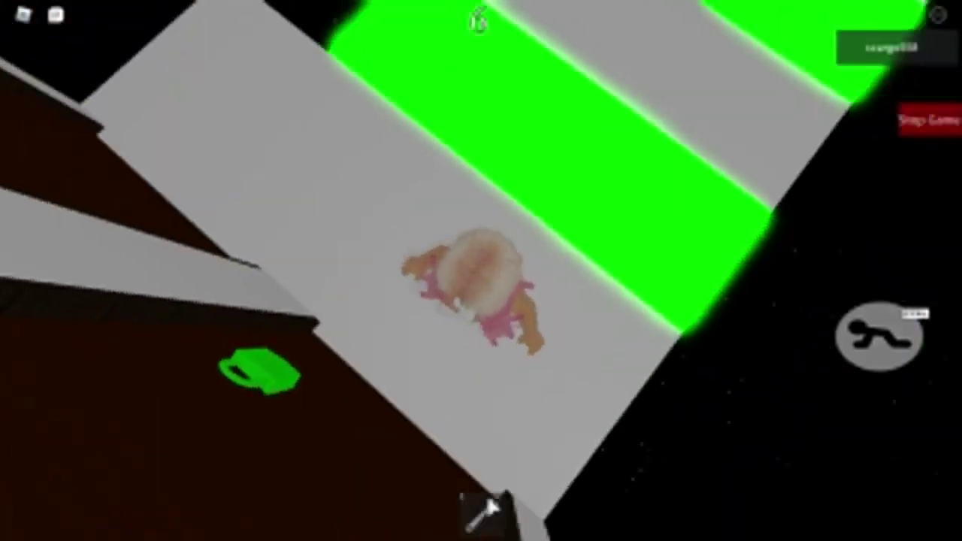
key(w)
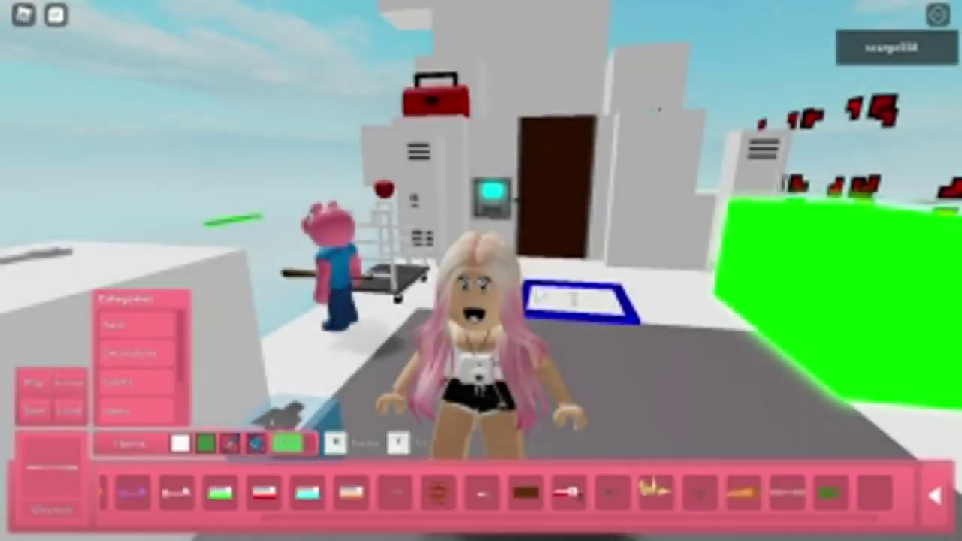
click(30, 385)
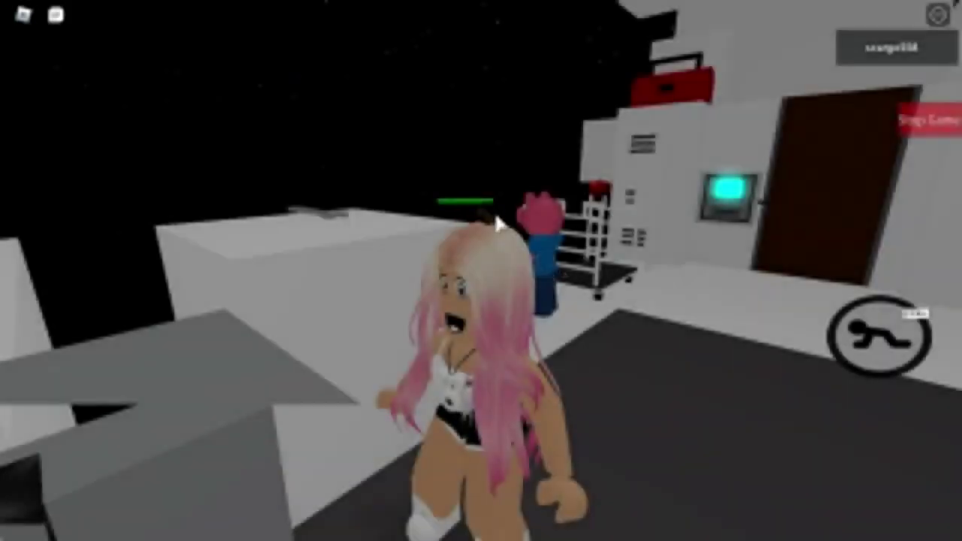
Walk the character past the wrench ledge toward the locked doors.
drag(707, 216, 675, 58)
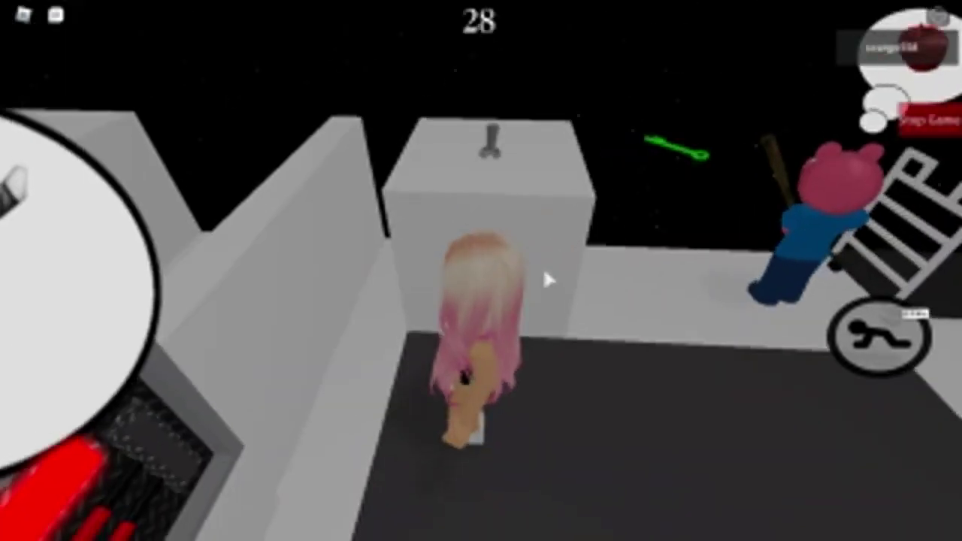
key(w)
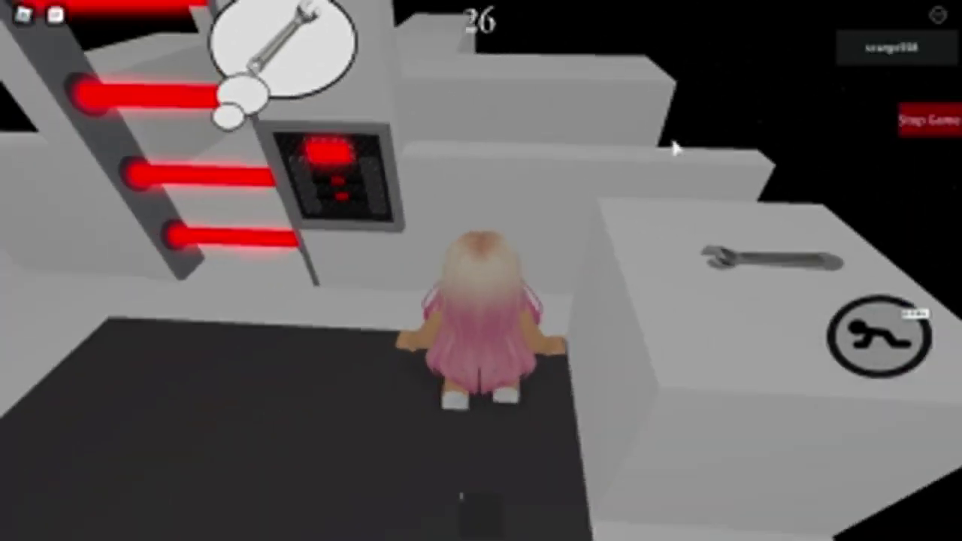
key(w)
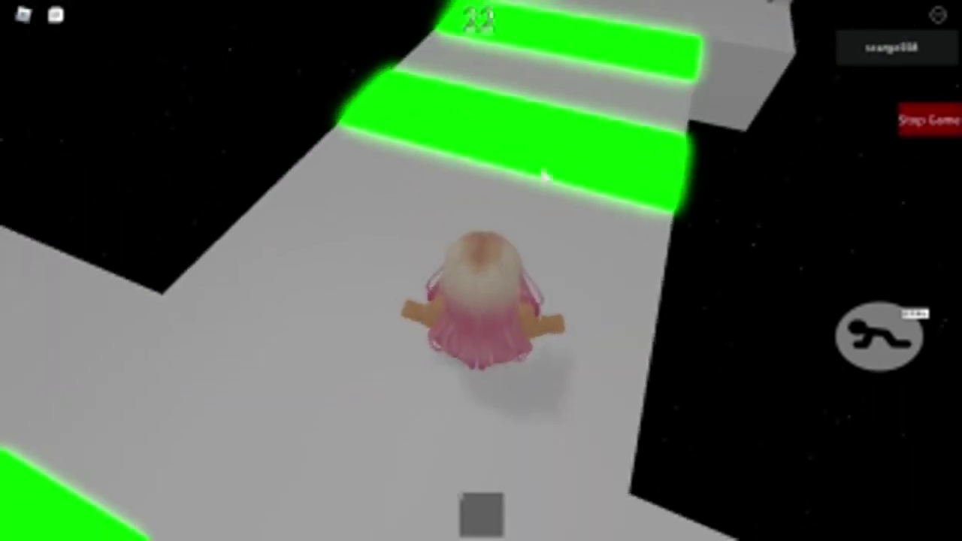
drag(676, 149, 640, 54)
key(w)
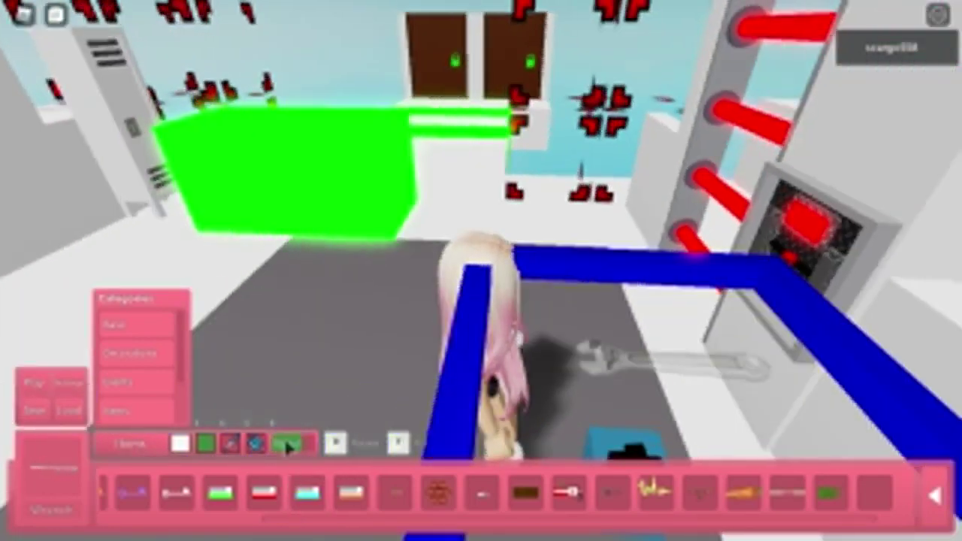
Place white basic blocks to level the stepped path, rotating a block with R.
click(288, 445)
key(w)
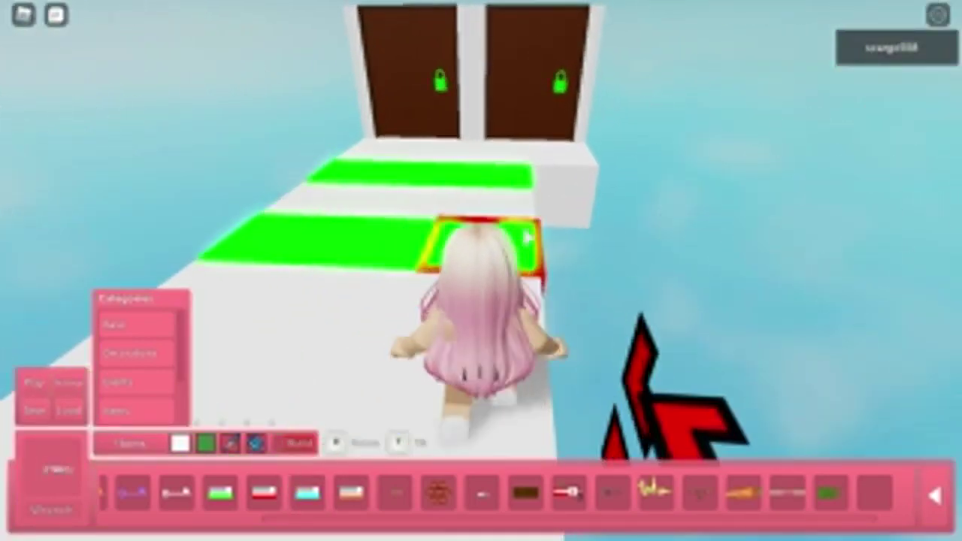
right_click(582, 175)
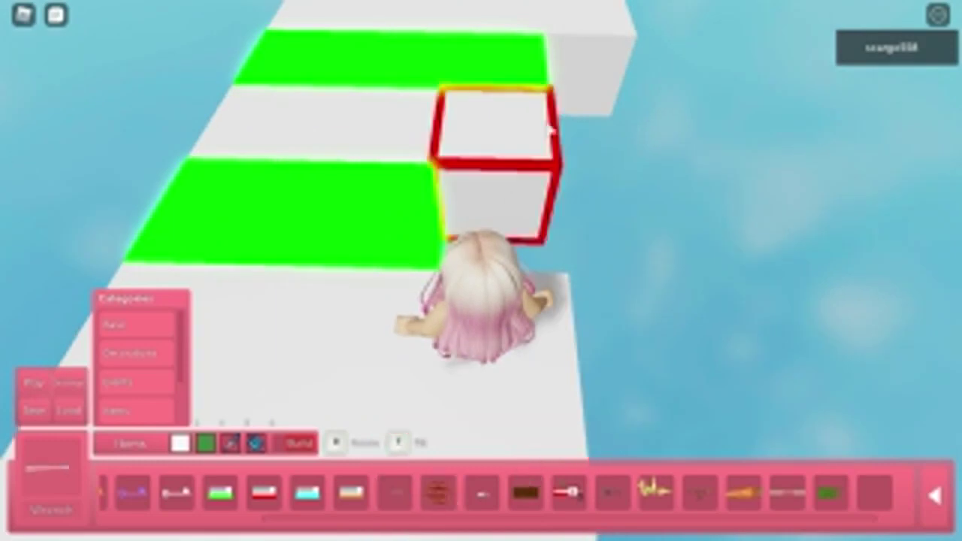
click(161, 327)
click(364, 259)
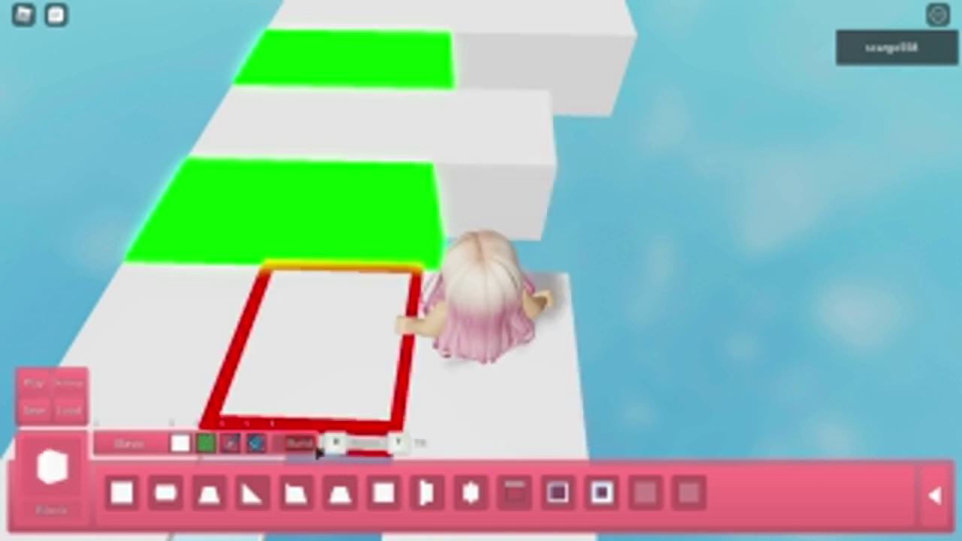
click(489, 188)
click(511, 75)
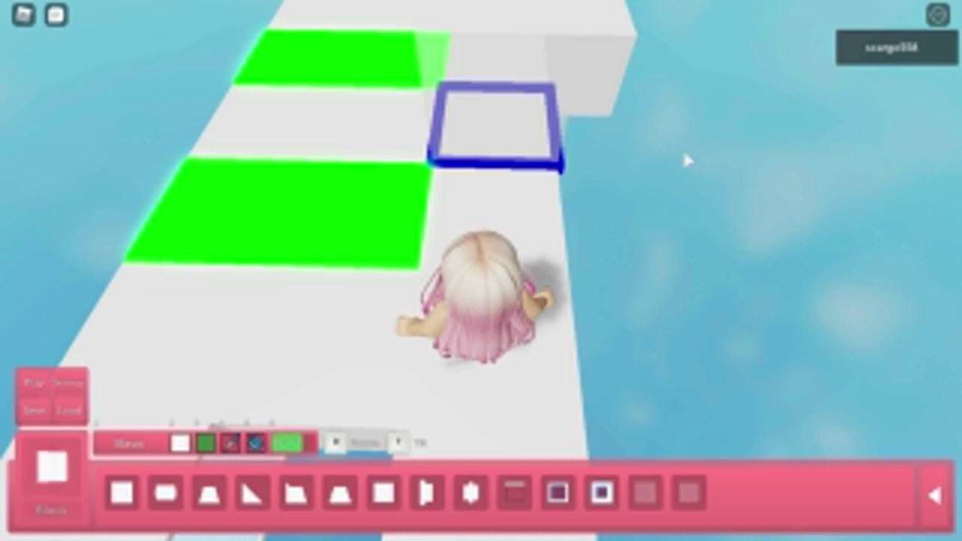
key(w)
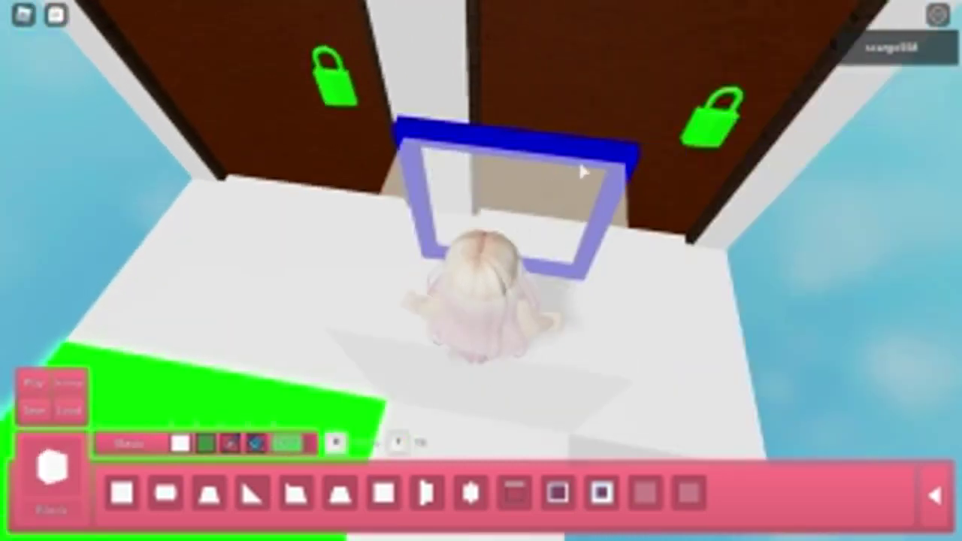
scroll(585, 173, down, 5)
scroll(648, 152, up, 5)
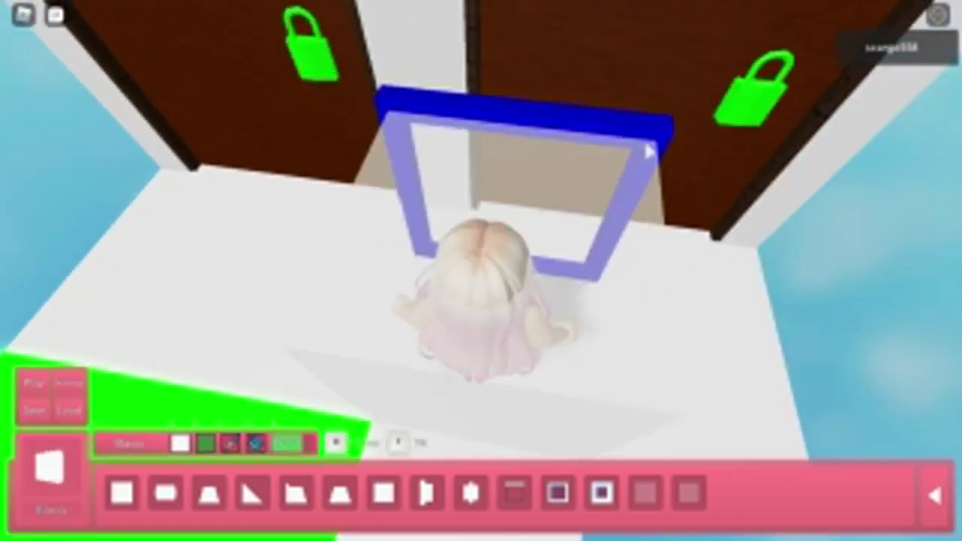
key(s)
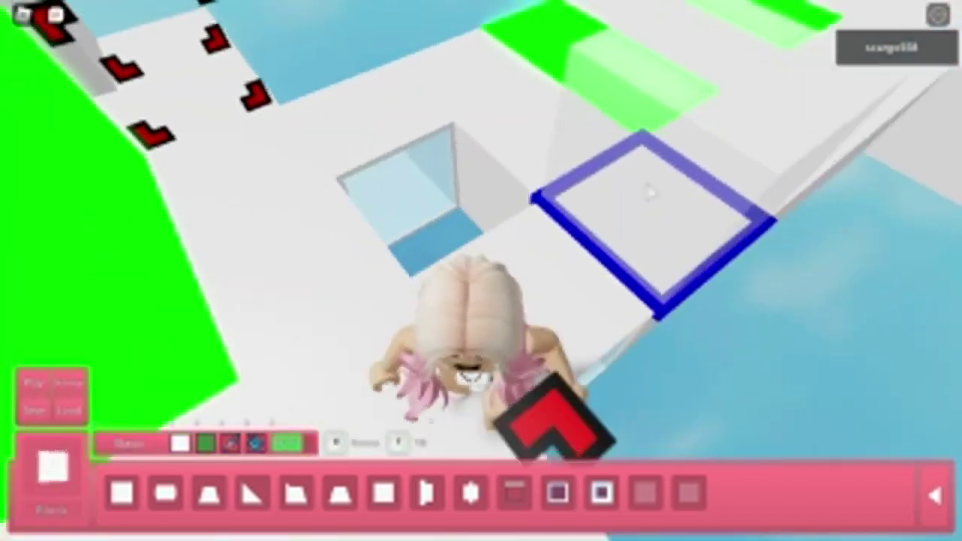
drag(652, 189, 786, 318)
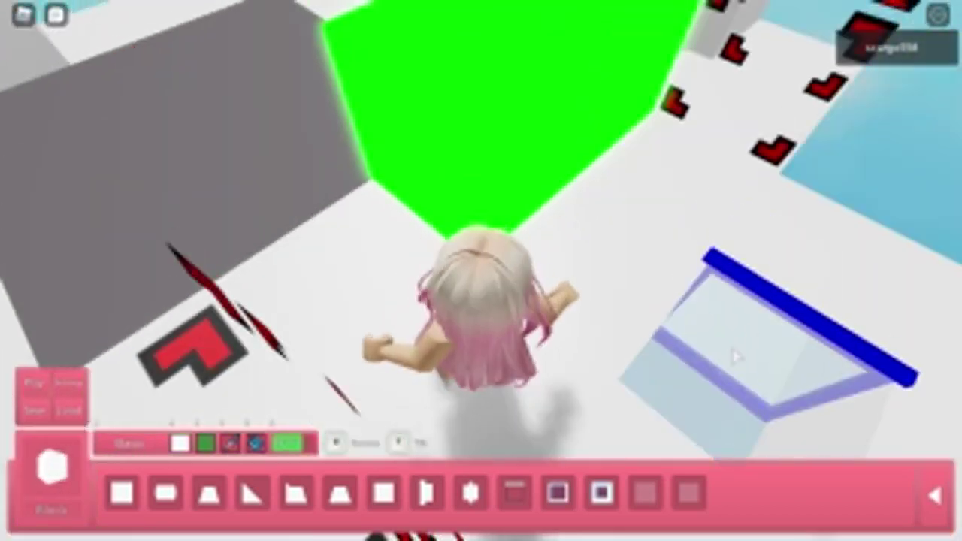
key(r)
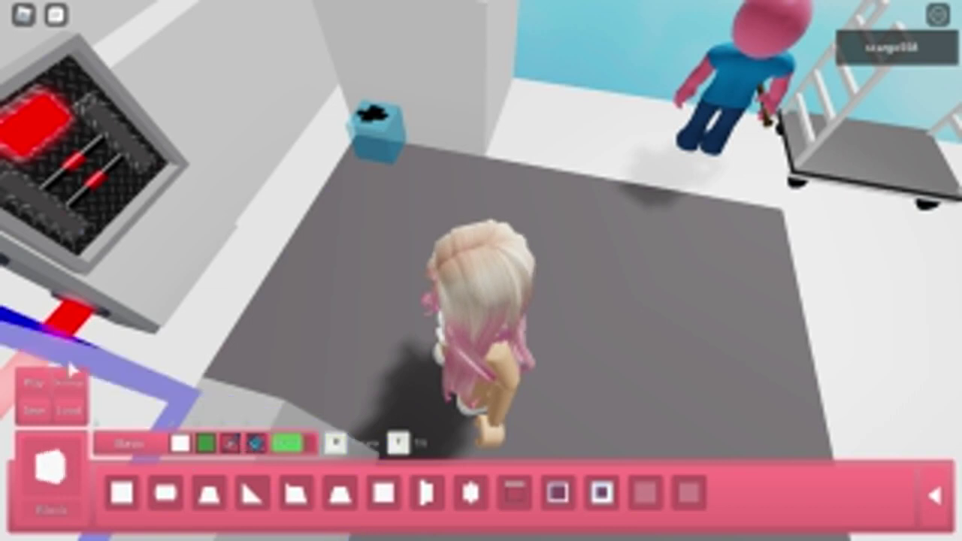
Start a playtest, grab the green key and walk through the doors toward the hammer.
click(34, 381)
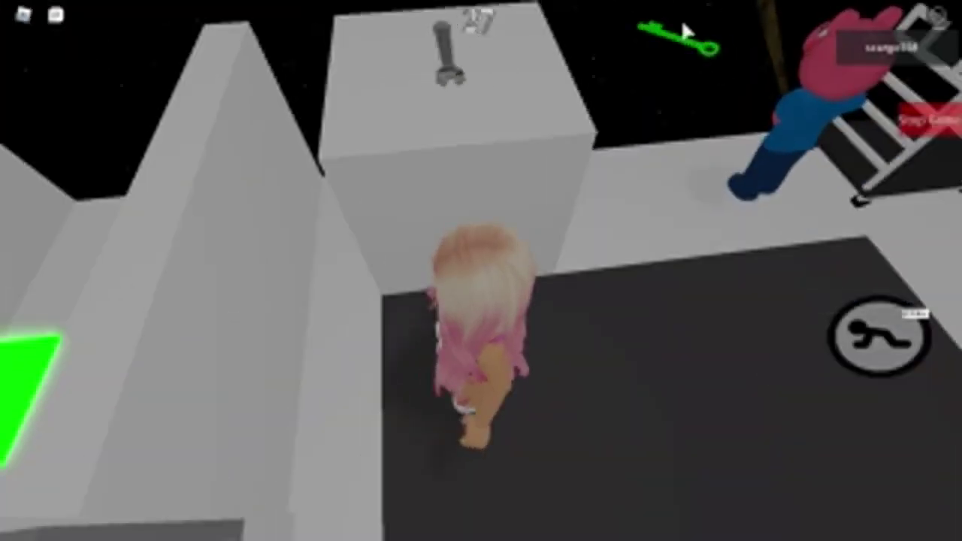
click(681, 30)
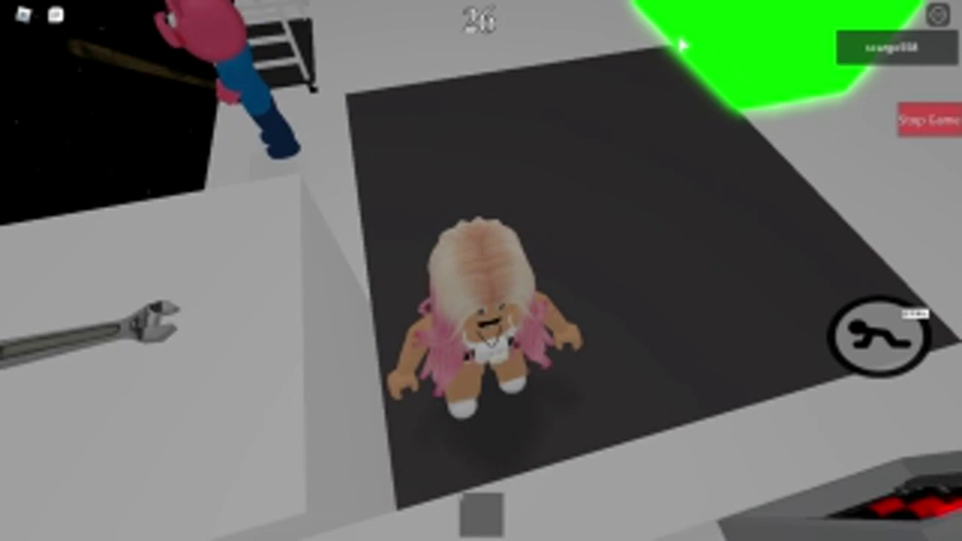
key(w)
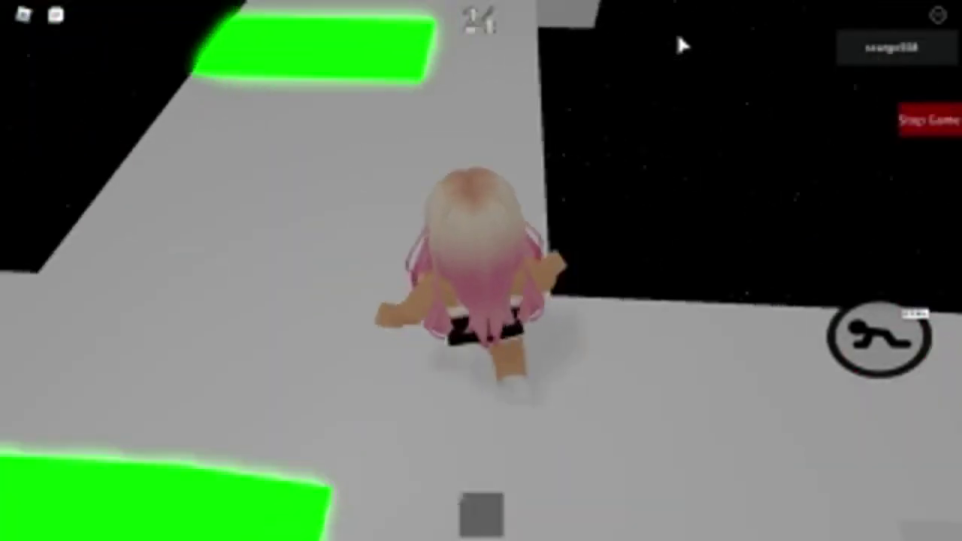
key(w)
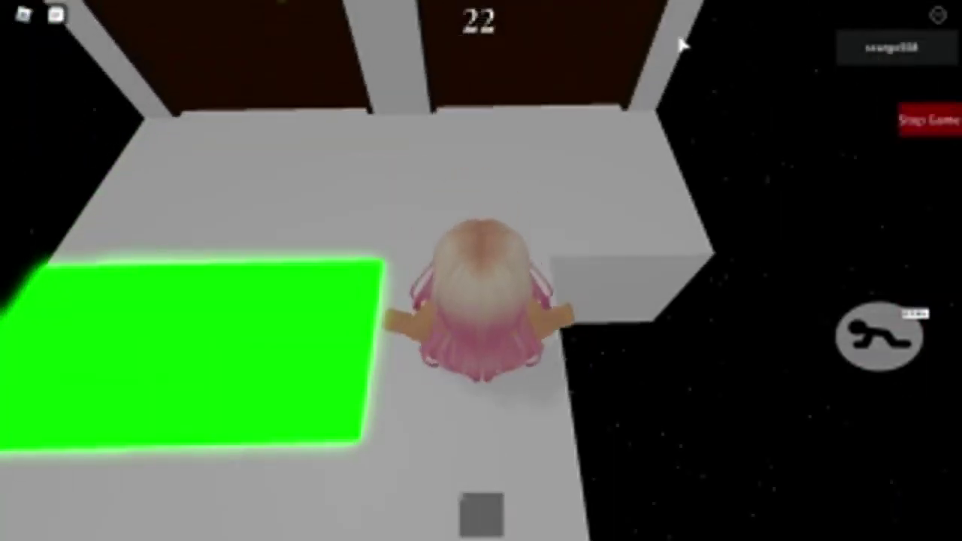
key(w)
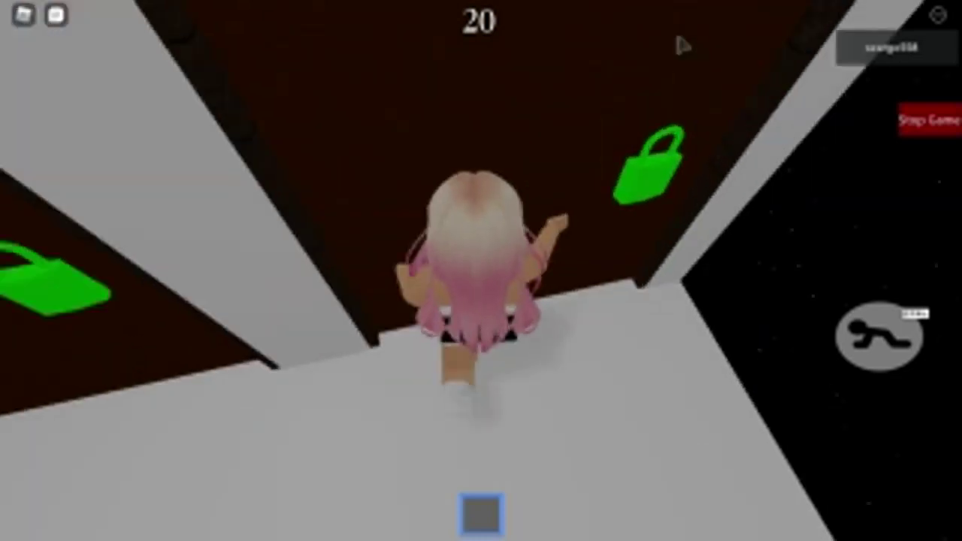
key(w)
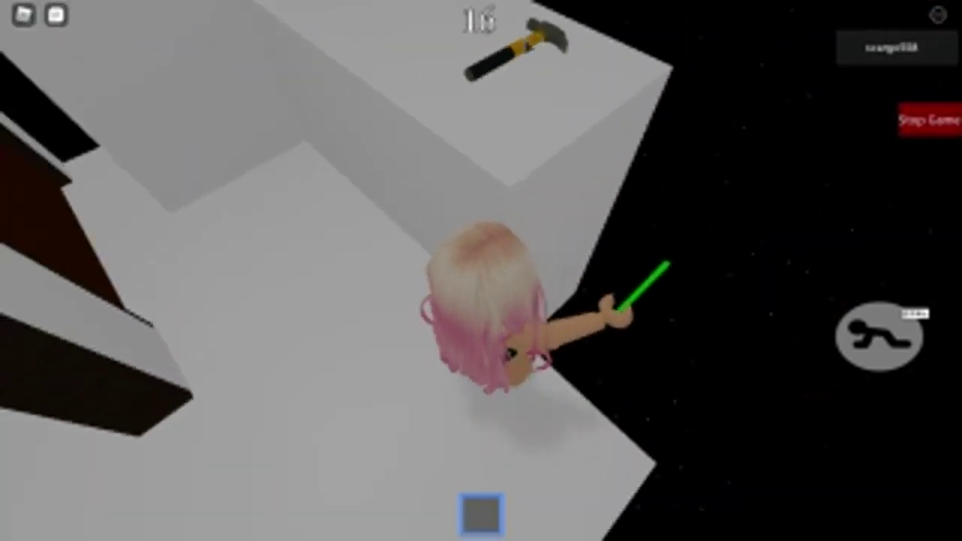
right_click(467, 173)
key(1)
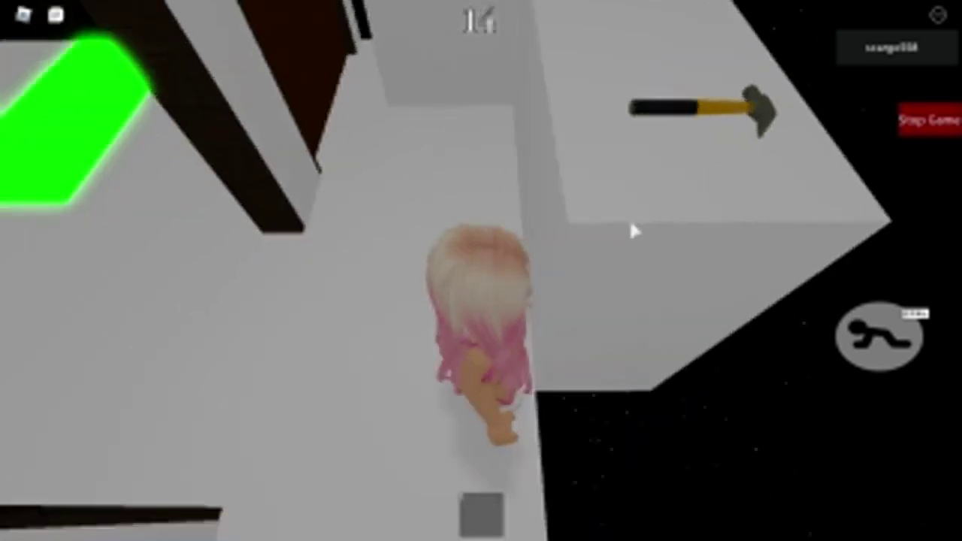
Run and jump to the hammer under the shelf, then step out holding it.
drag(629, 218, 688, 164)
key(w)
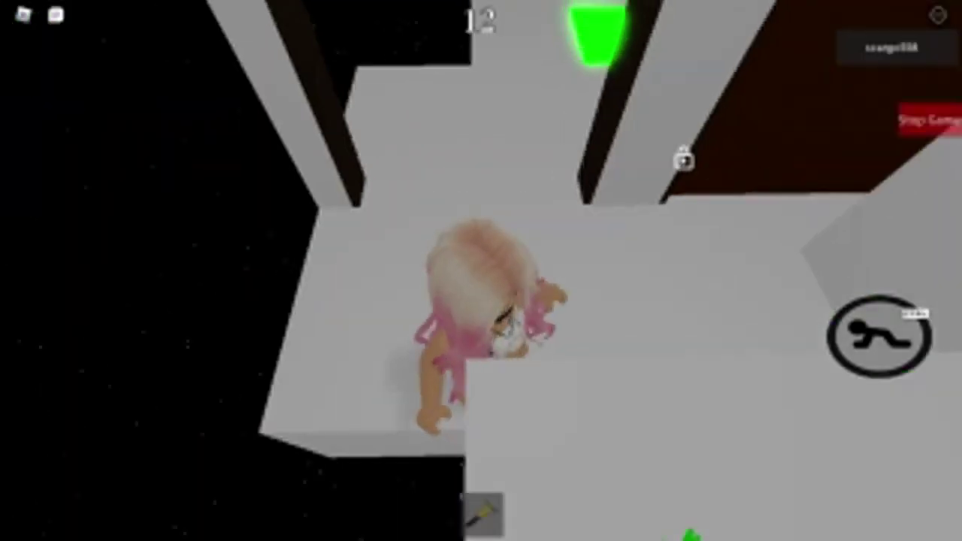
key(w)
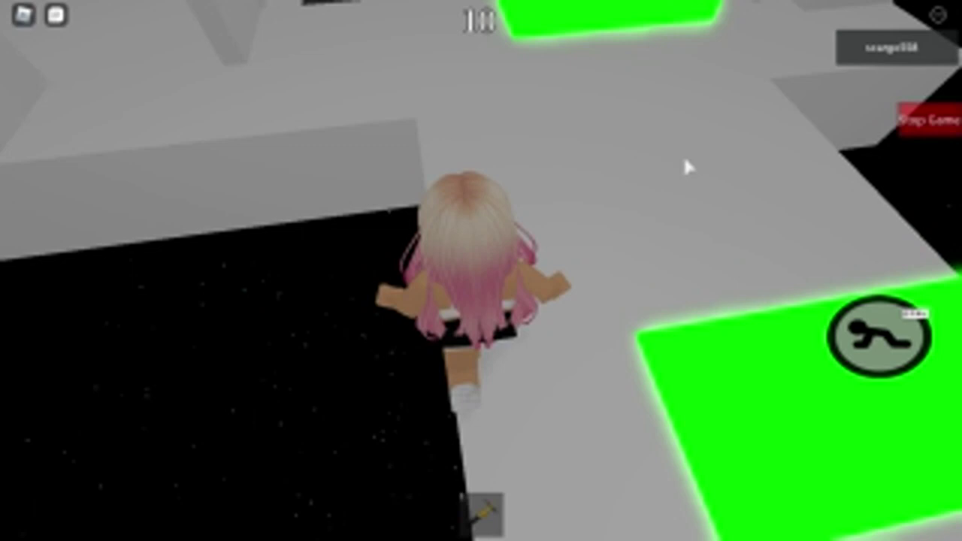
drag(688, 167, 683, 154)
key(w)
key(w)
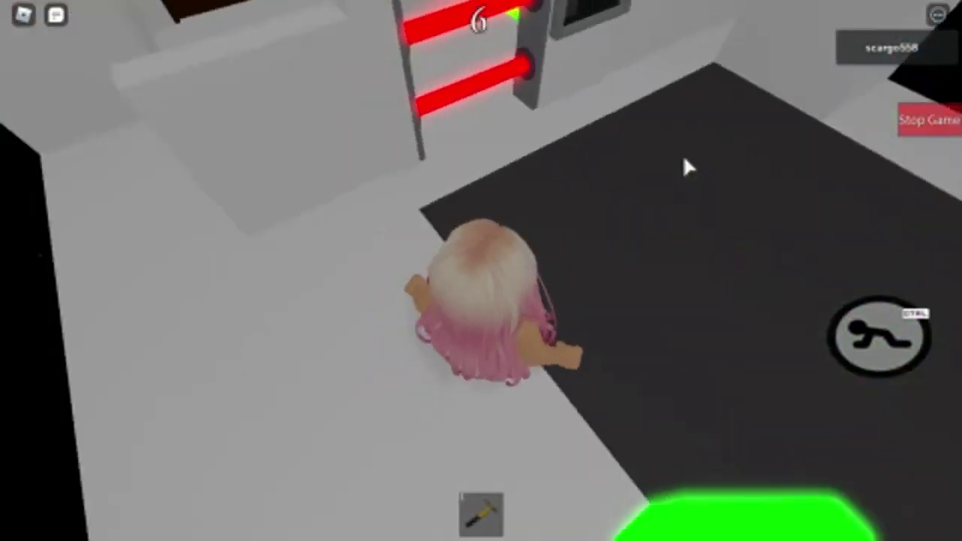
key(space)
key(w)
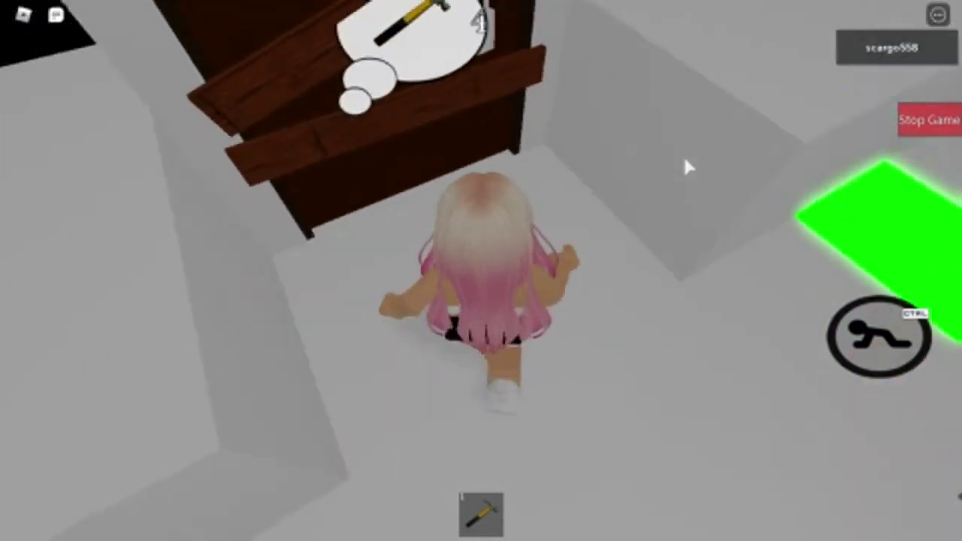
drag(688, 167, 672, 422)
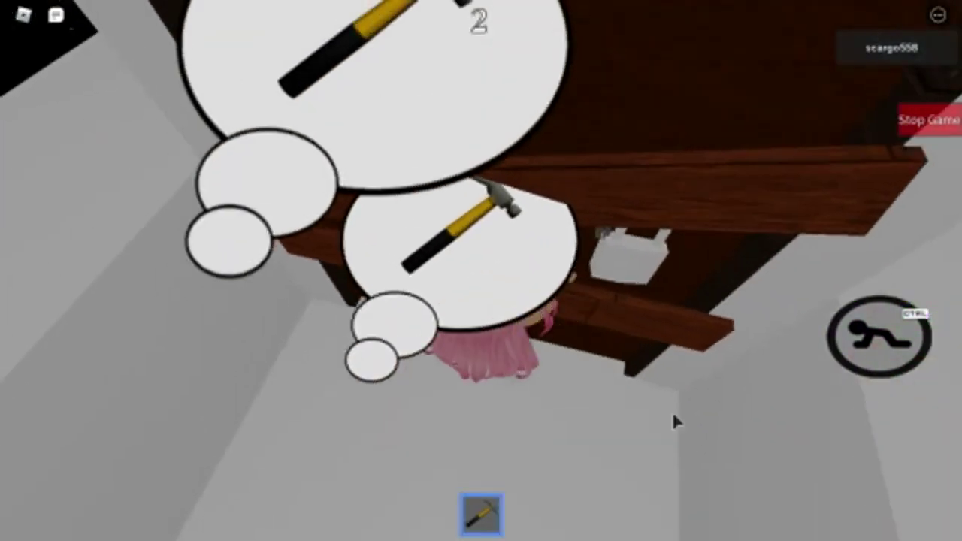
scroll(692, 178, down, 3)
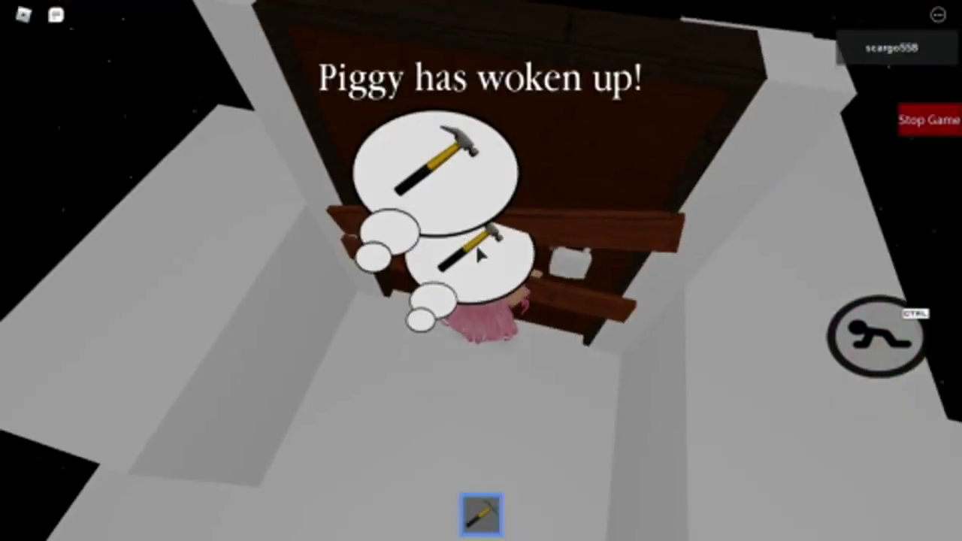
key(s)
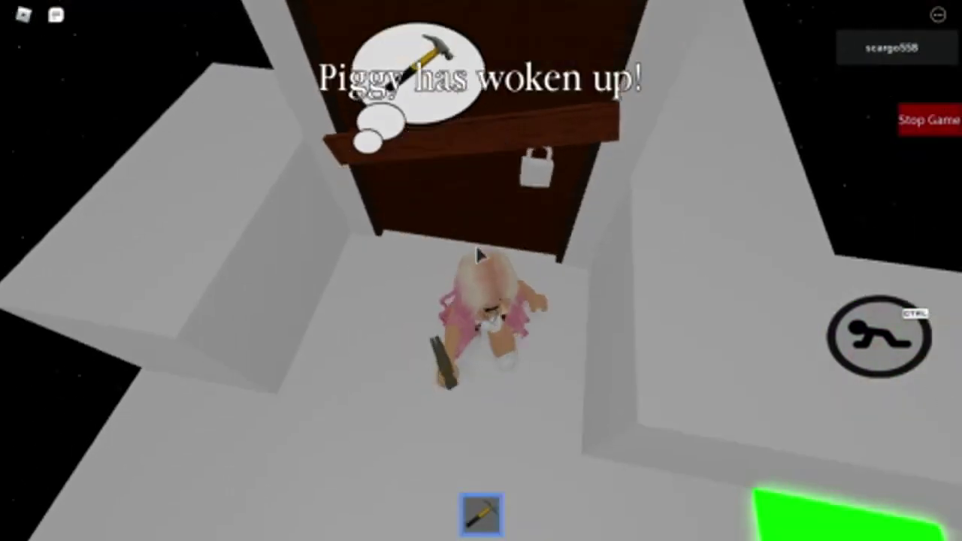
Walk to the boarded door, then continue toward the red laser stairs.
drag(481, 256, 432, 229)
key(w)
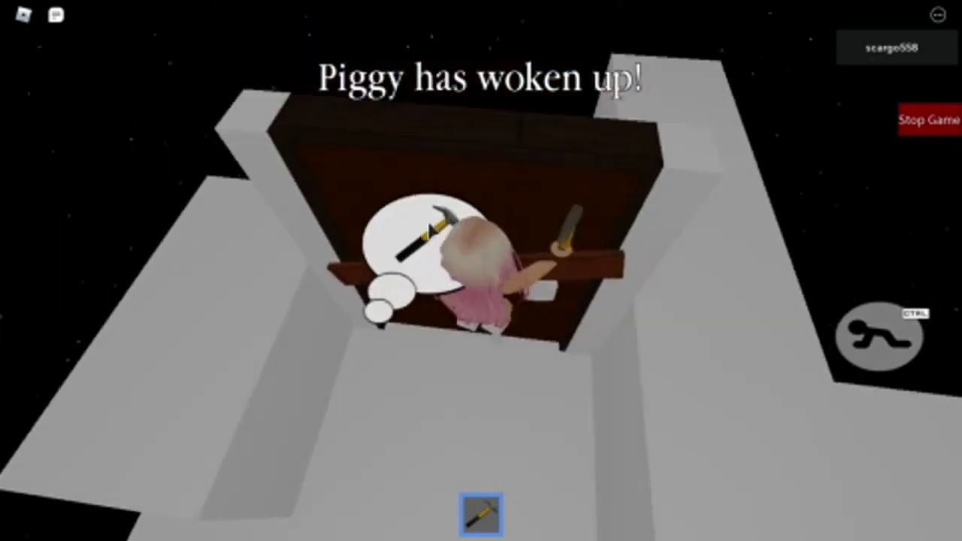
drag(432, 229, 430, 230)
key(w)
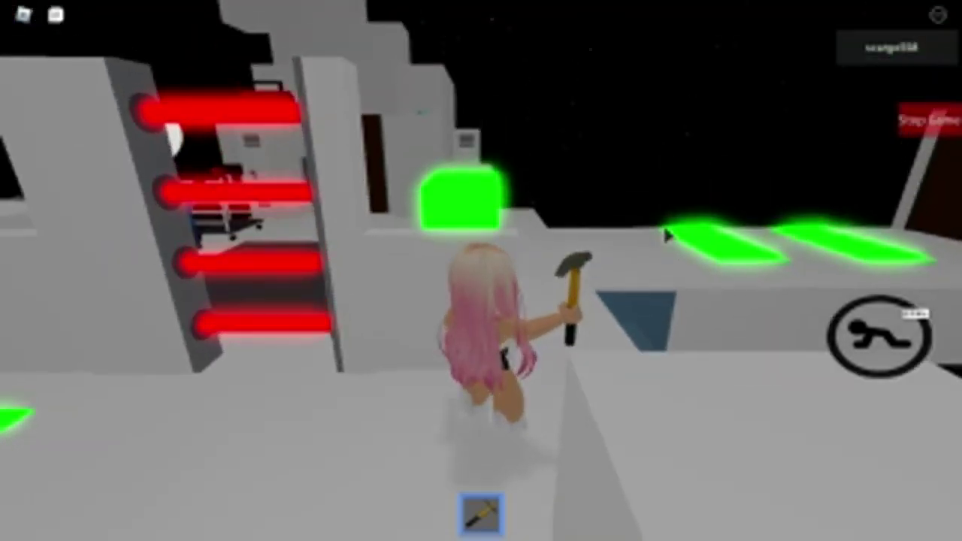
drag(718, 101, 647, 107)
key(w)
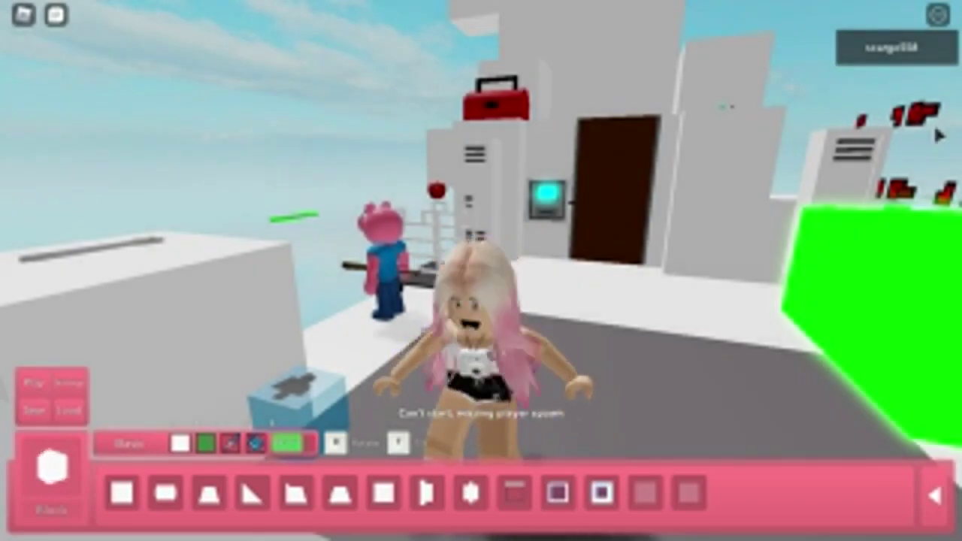
Tilt and orbit the camera to view the whole floating map from above.
drag(938, 134, 721, 121)
key(w)
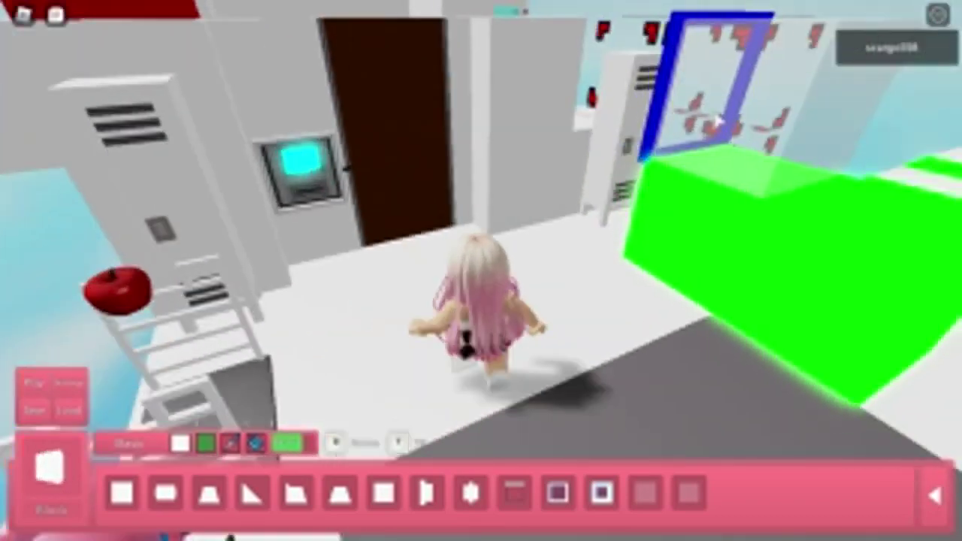
scroll(714, 110, down, 10)
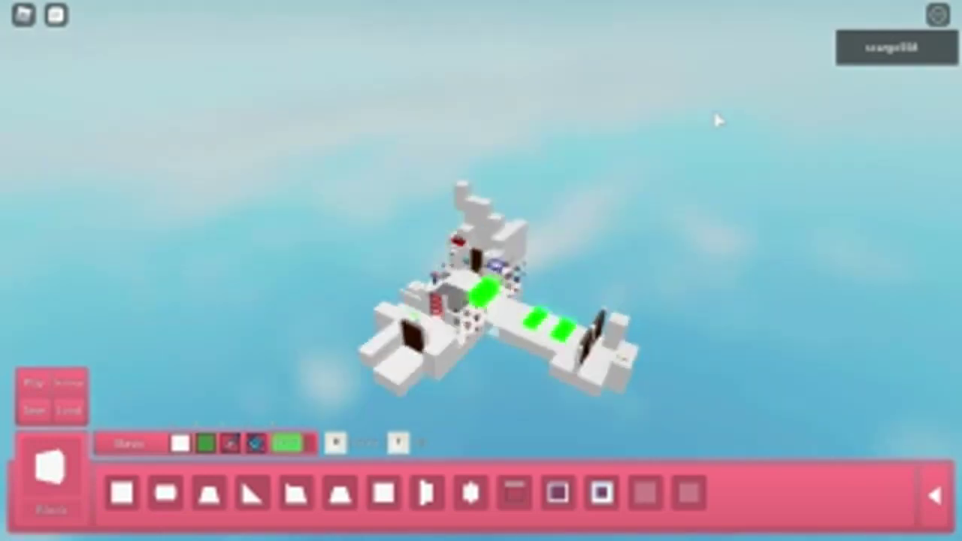
right_click(718, 120)
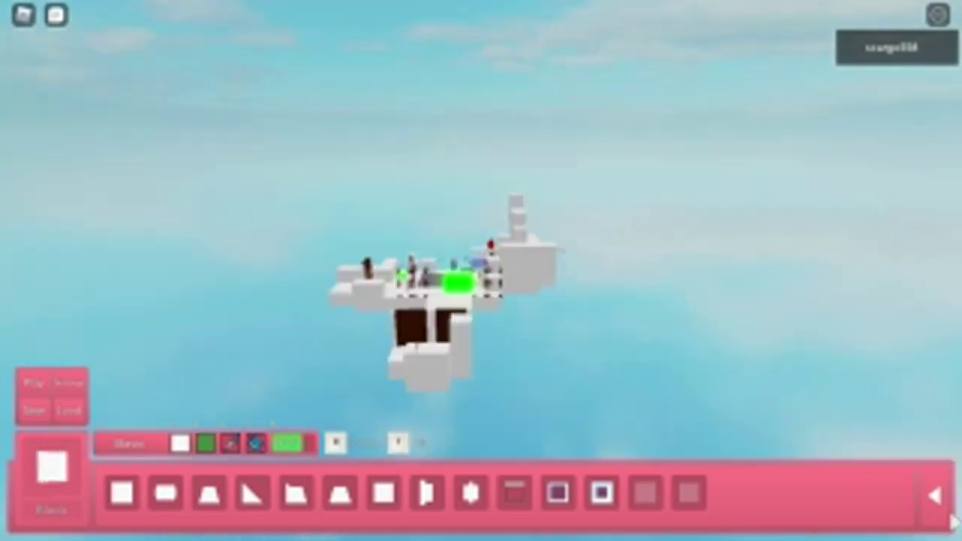
scroll(855, 237, up, 10)
mouse_move(856, 237)
mouse_down()
mouse_move(676, 150)
mouse_move(480, 465)
mouse_up()
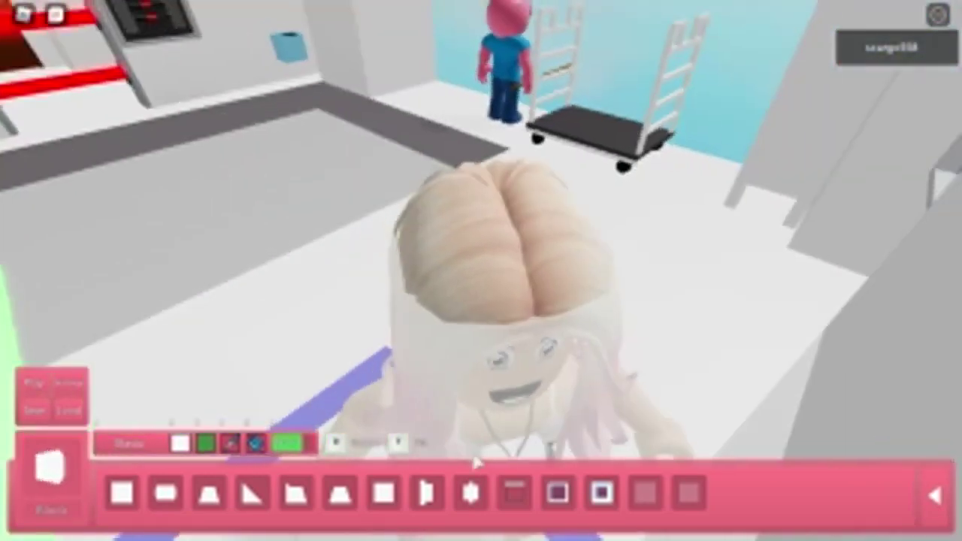
scroll(481, 300, down, 10)
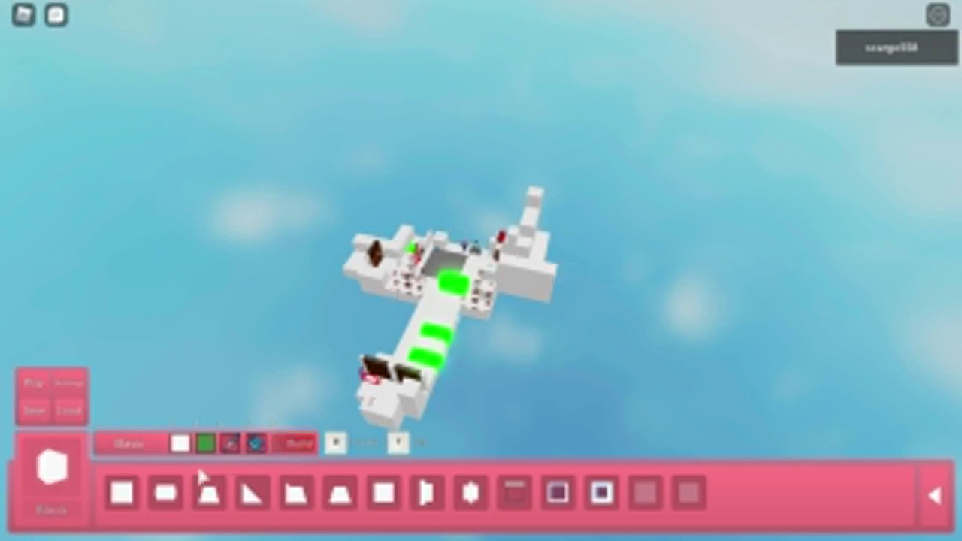
Place the PiggySpawn item from the Events category on the right-hand platform and inspect it.
click(126, 444)
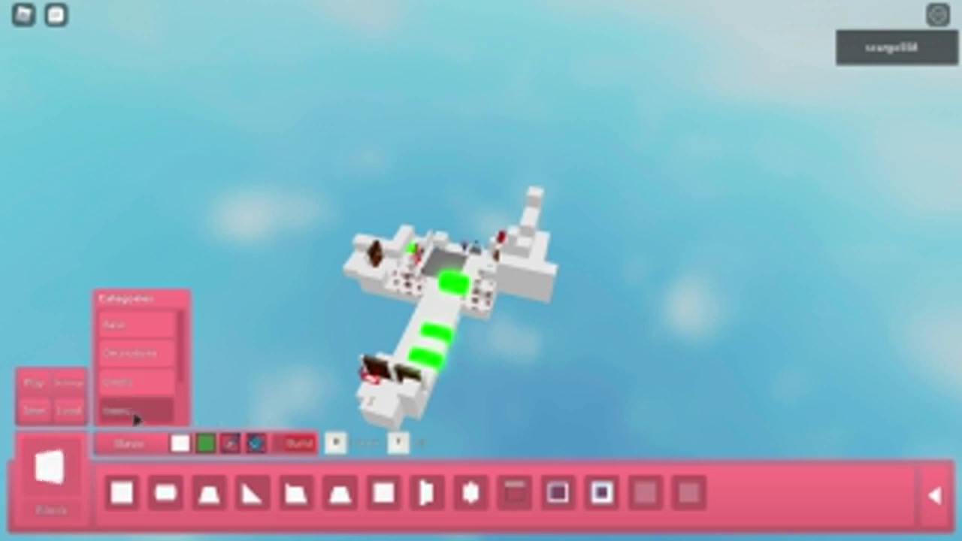
click(135, 413)
click(123, 445)
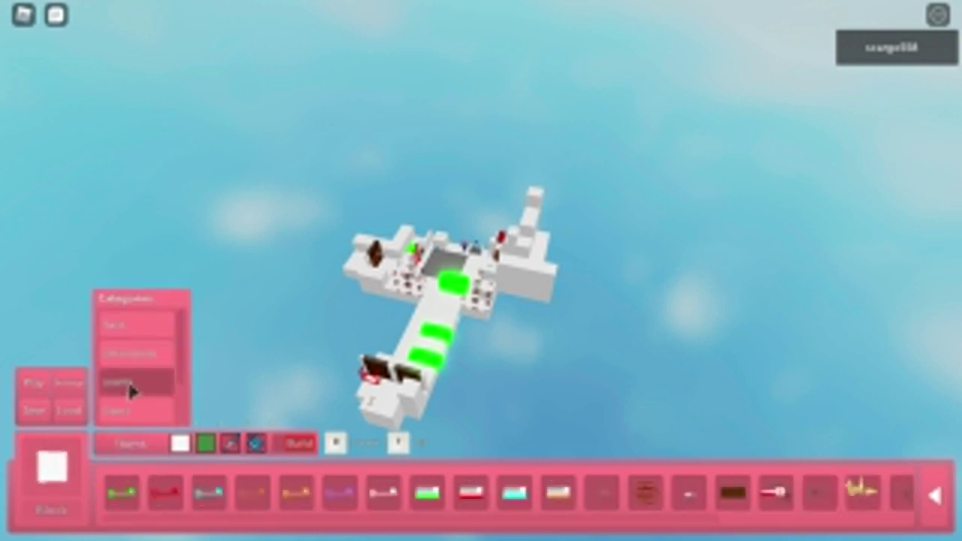
click(129, 389)
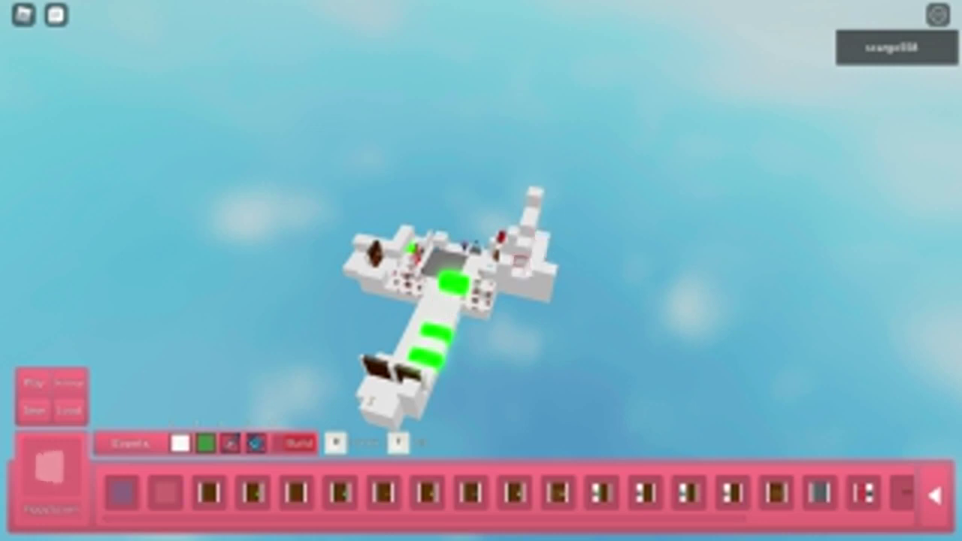
scroll(620, 262, up, 8)
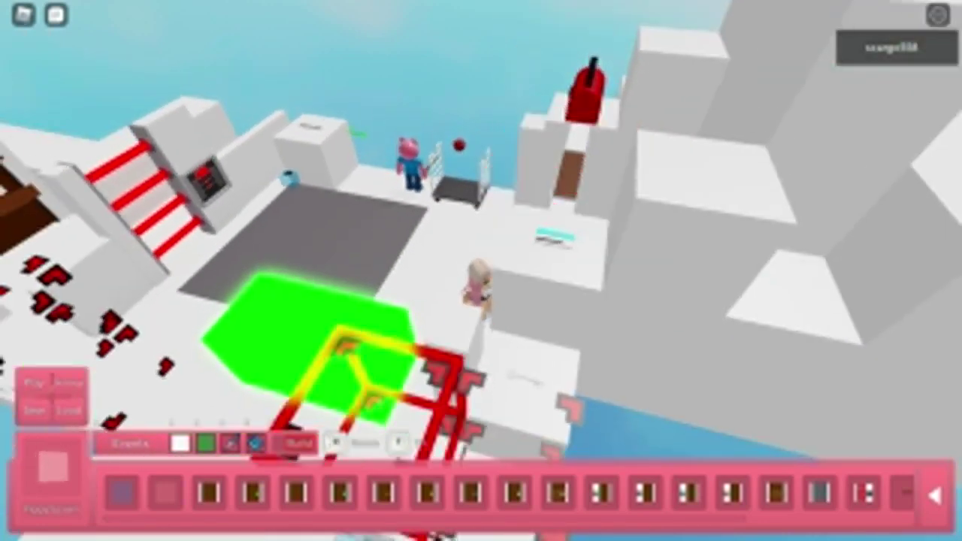
click(300, 443)
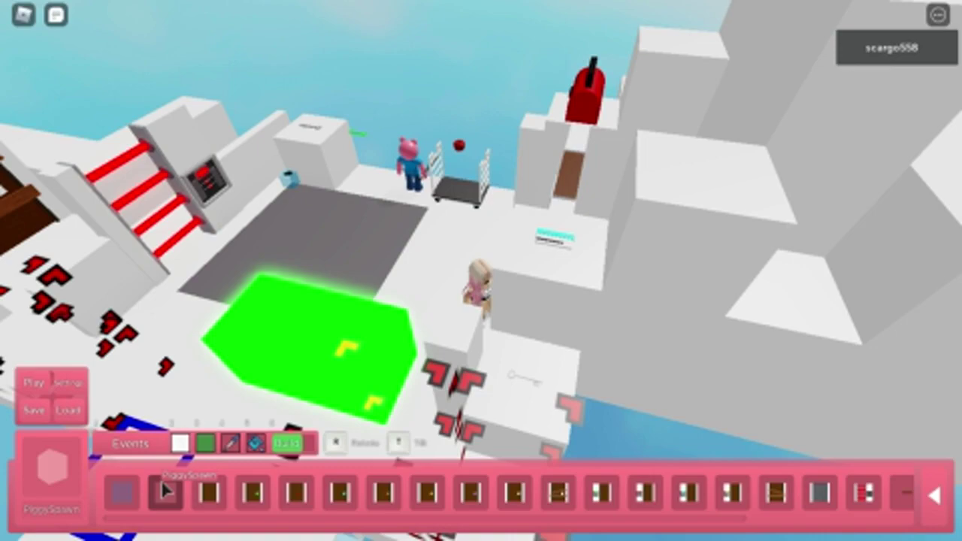
click(740, 98)
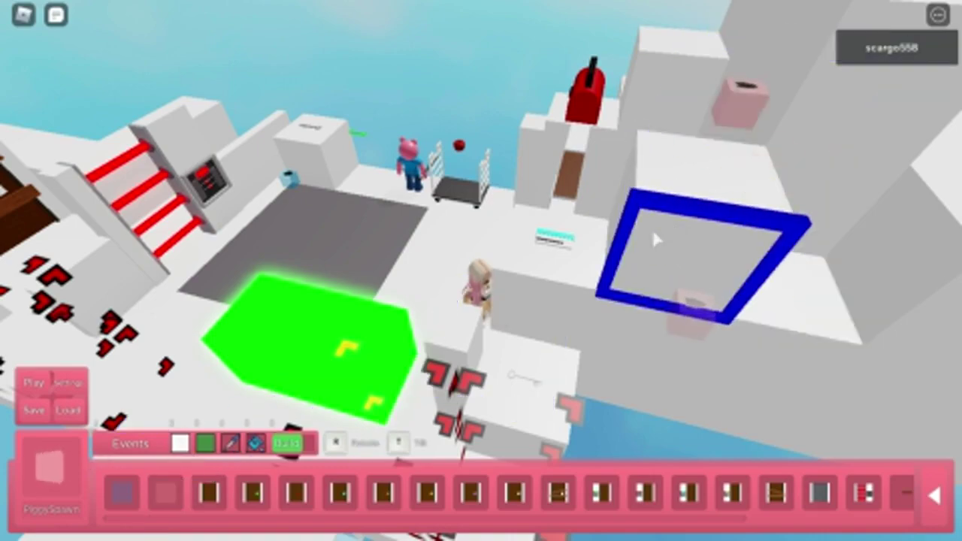
mouse_move(653, 230)
mouse_down()
mouse_move(676, 248)
mouse_move(556, 278)
mouse_move(496, 260)
mouse_up()
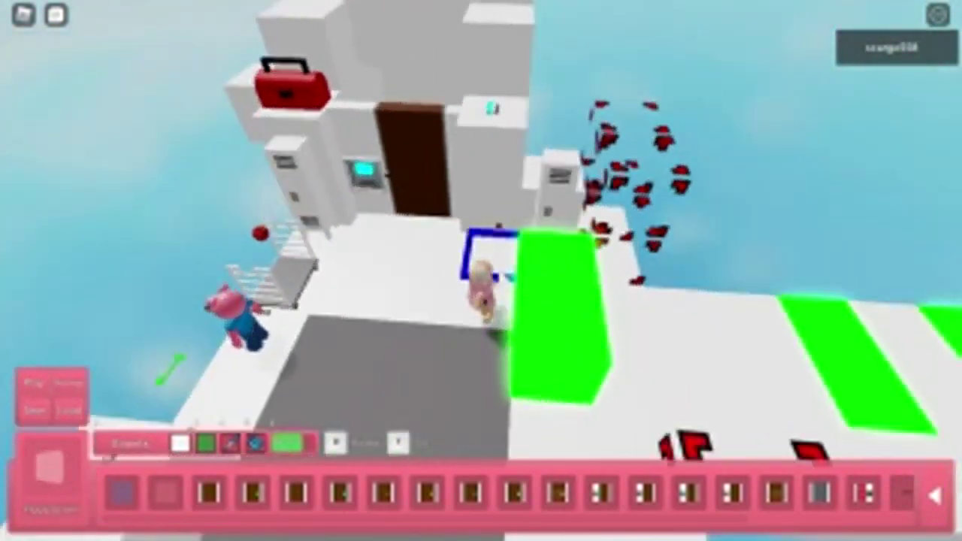
drag(544, 240, 568, 271)
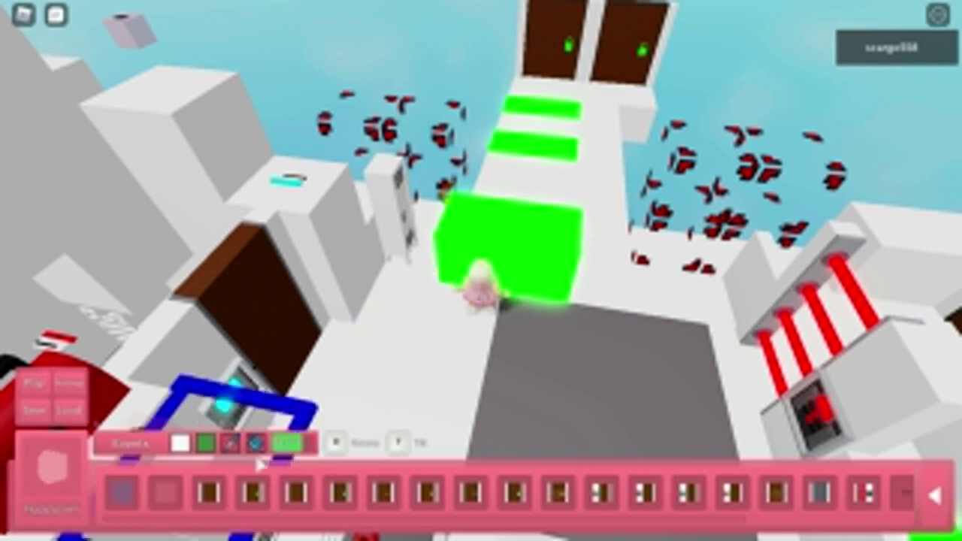
Start a playtest round and look around the room beside the laser stairs.
click(43, 383)
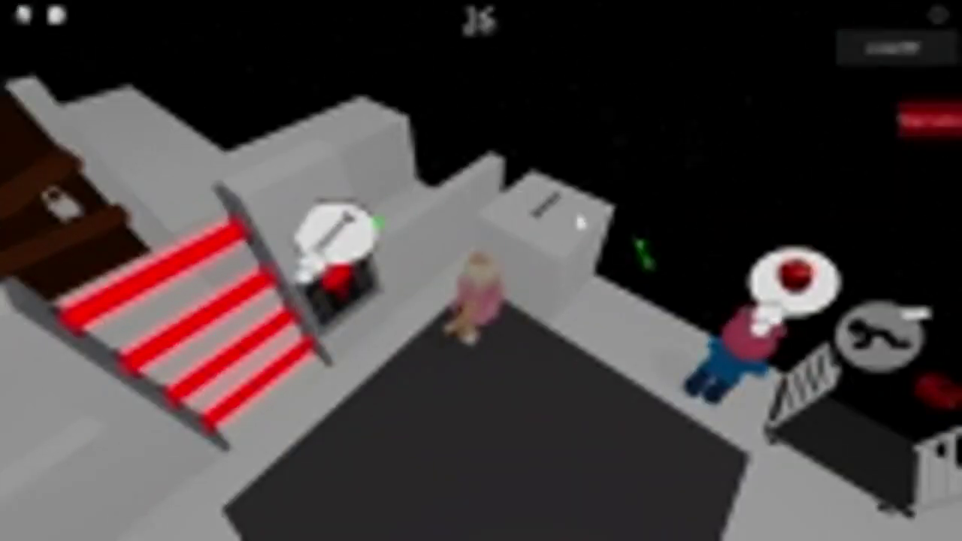
drag(481, 301, 301, 376)
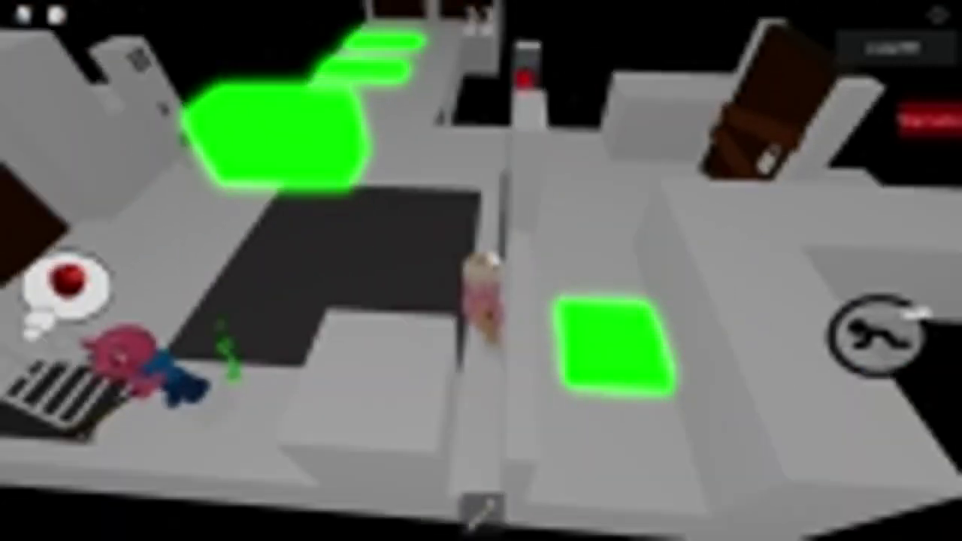
drag(481, 300, 301, 338)
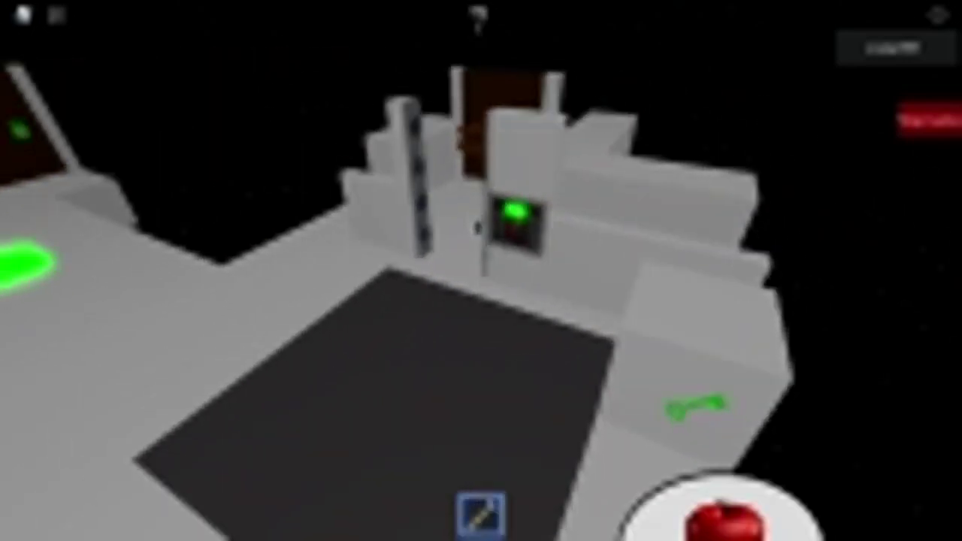
Face the doors with green pads and head through the room toward the exit.
drag(451, 415, 537, 481)
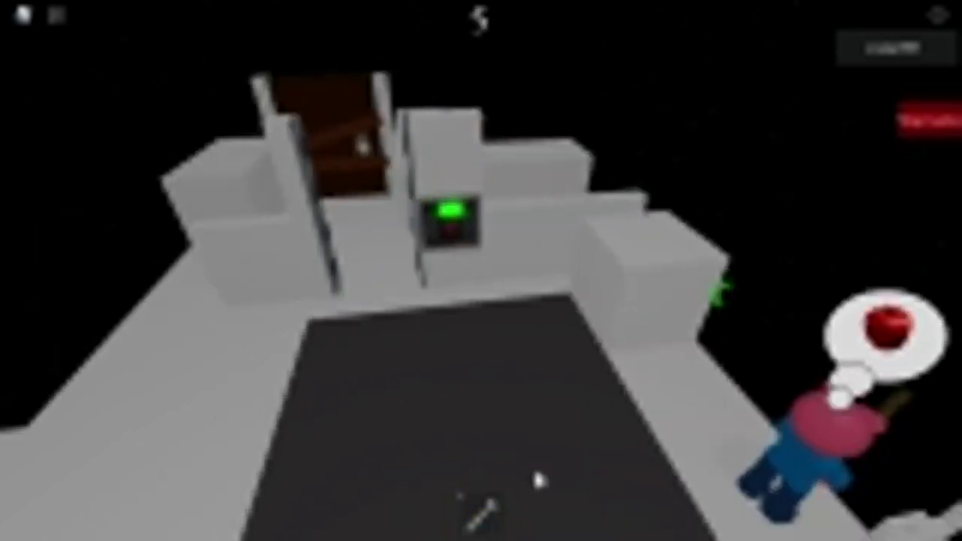
drag(717, 312, 717, 309)
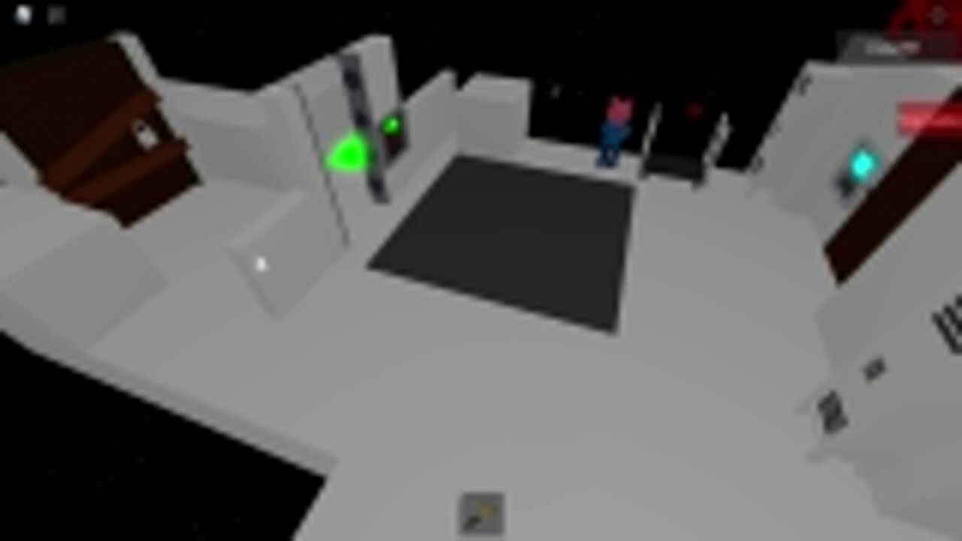
key(Left)
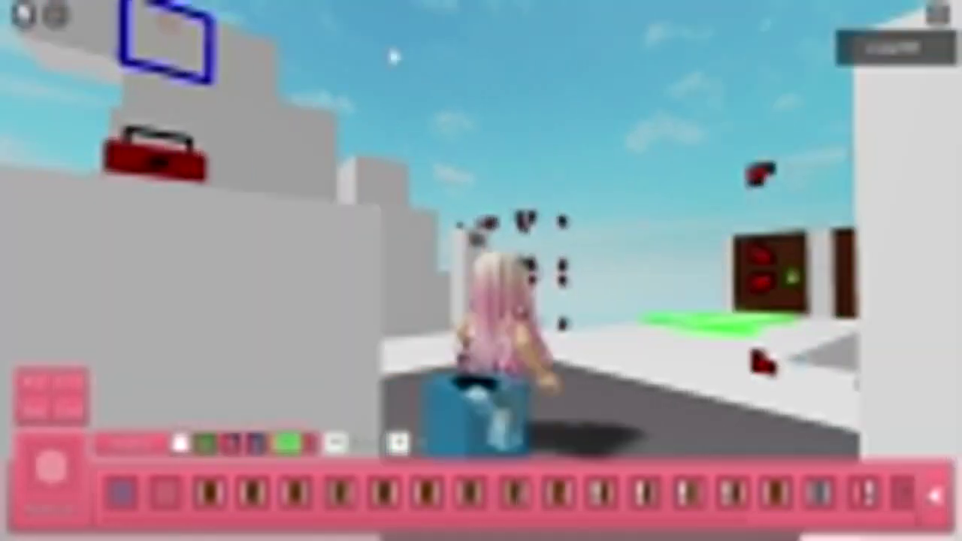
Tilt the camera down over the avatar after returning to the build-mode map.
drag(481, 270, 481, 151)
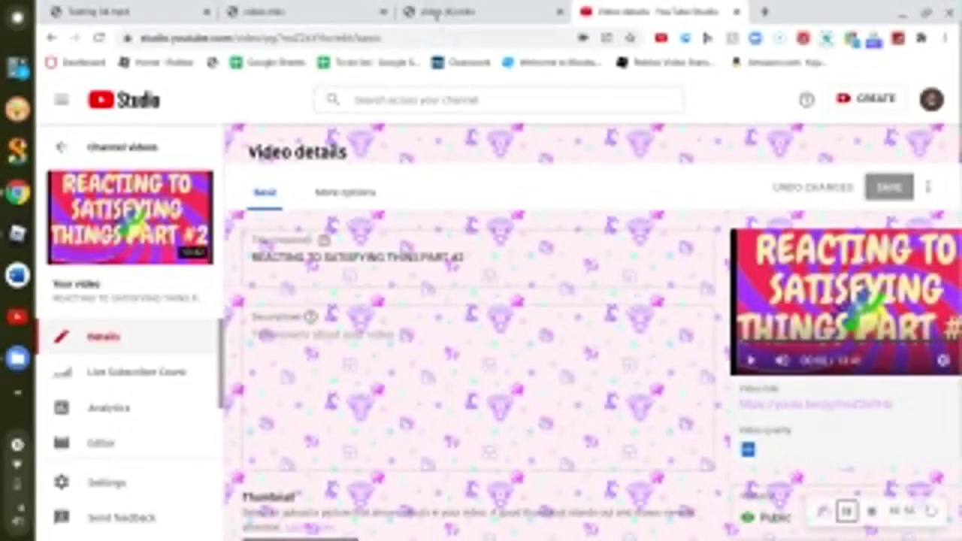
Switch to the browser tab playing the subscribe end-screen video.
click(440, 11)
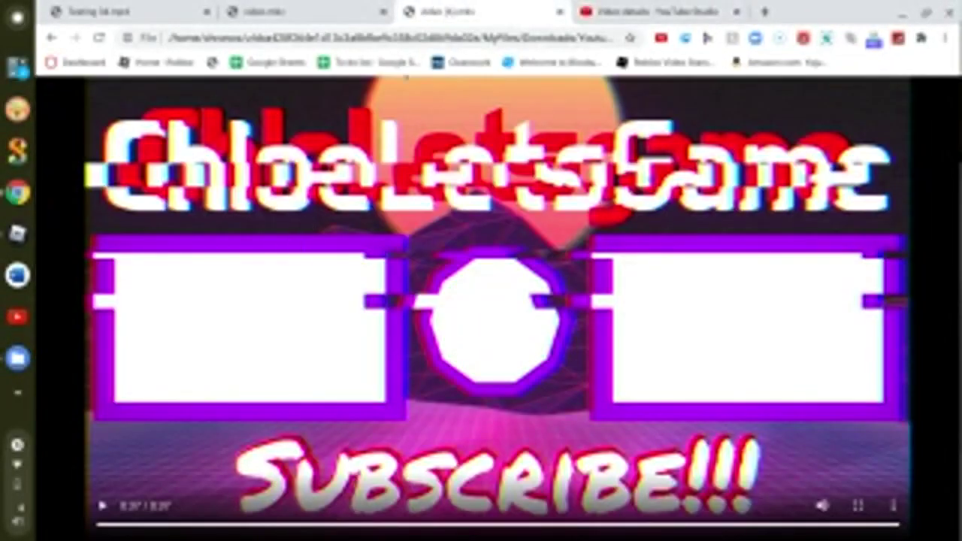